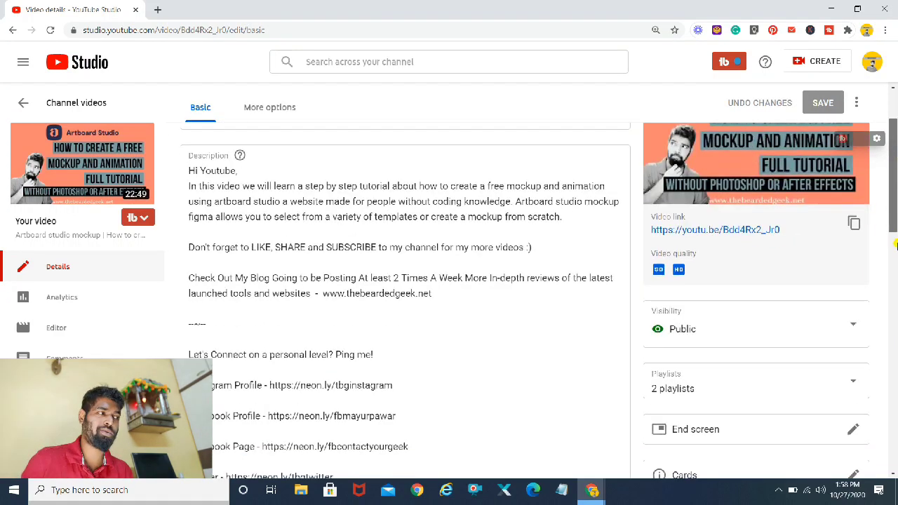
# Review the tags and their search-ranking badges in the Artboard studio mockup video's details
pyautogui.click(896, 245)
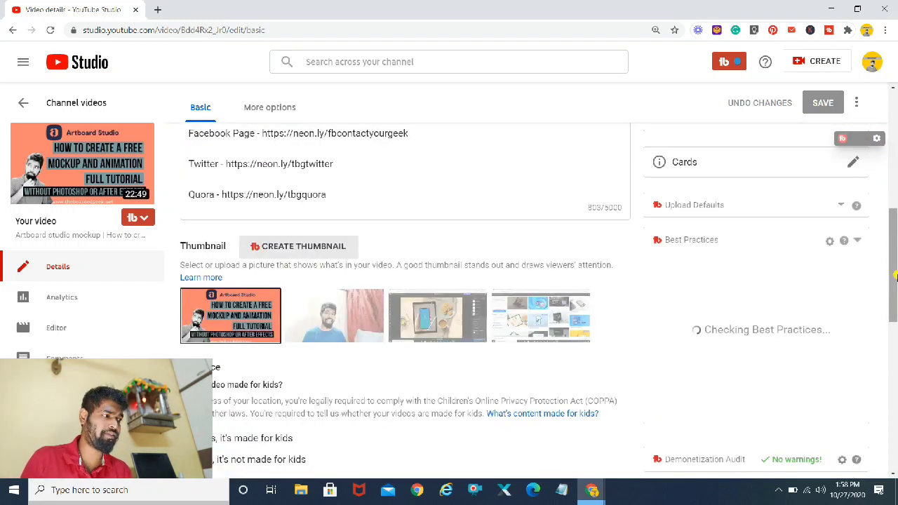
pyautogui.scroll(-3, 897, 277)
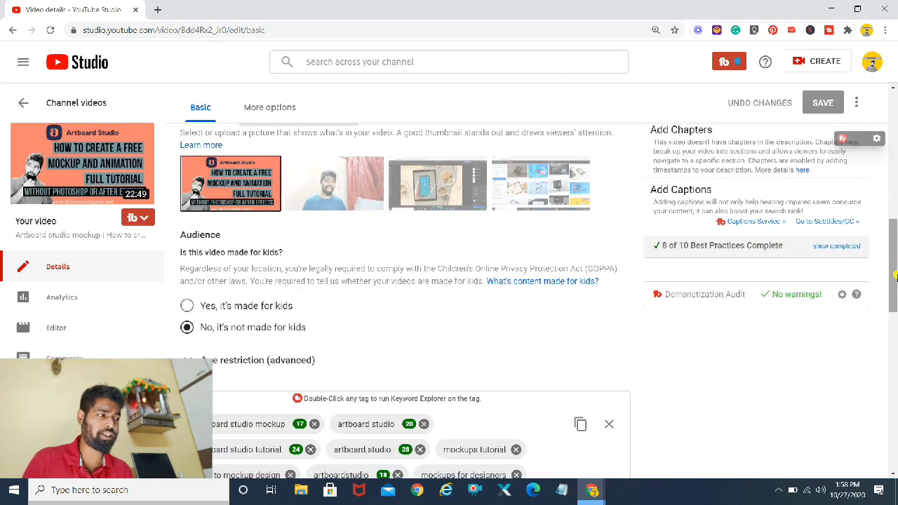
pyautogui.moveTo(896, 277); pyautogui.dragTo(896, 327)
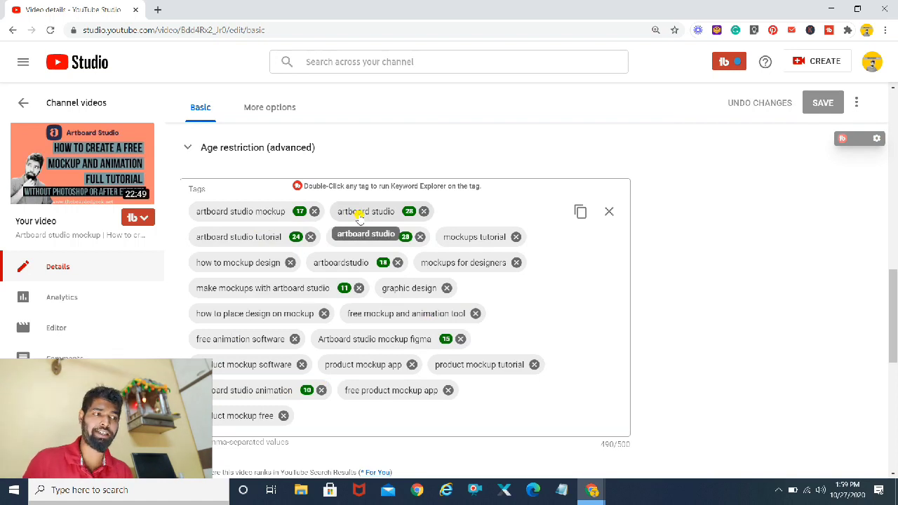
pyautogui.moveTo(404, 219)
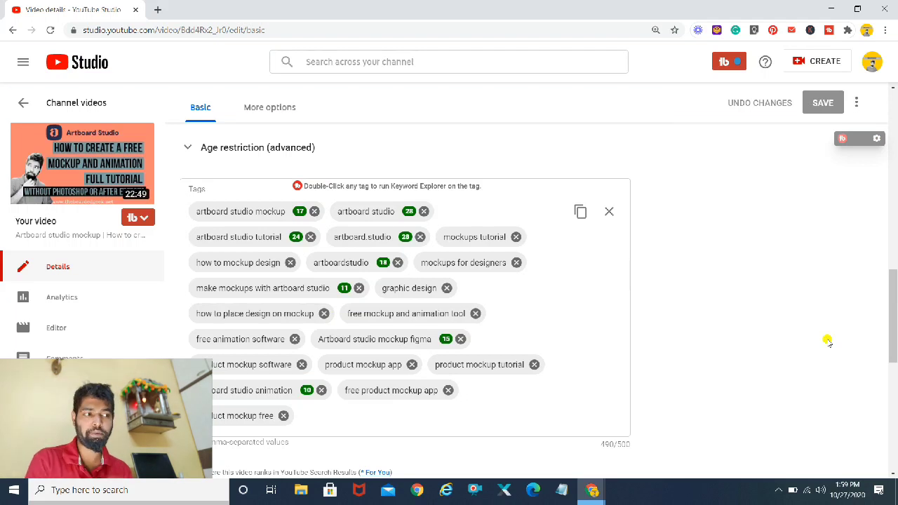
pyautogui.scroll(1, 828, 340)
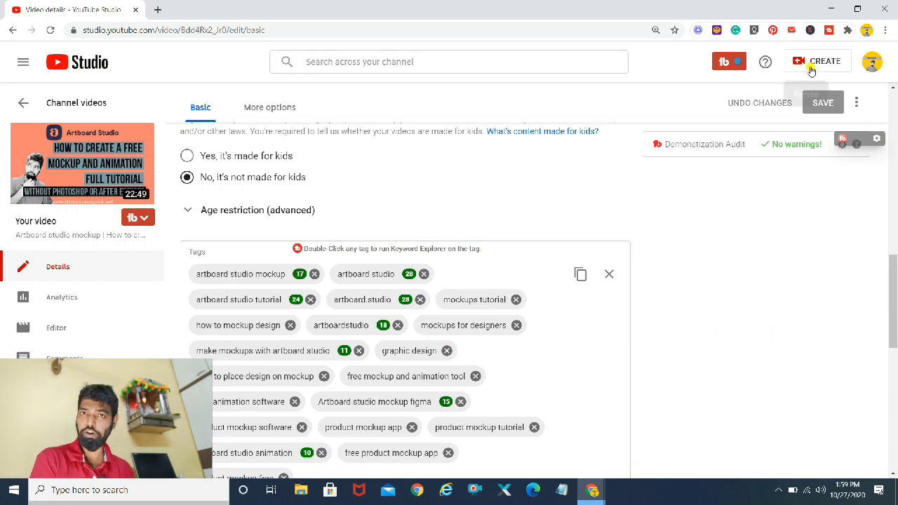
# Open a new incognito window and go to youtube.com
pyautogui.click(885, 30)
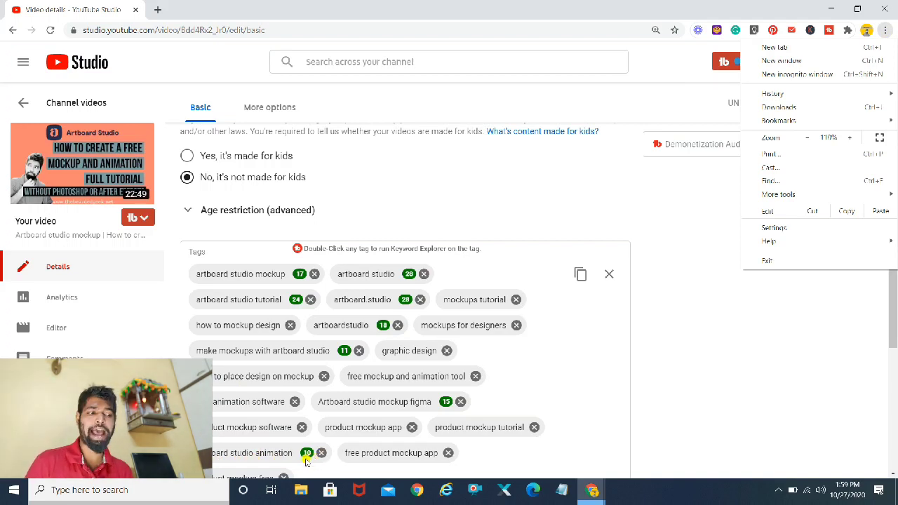
pyautogui.click(839, 79)
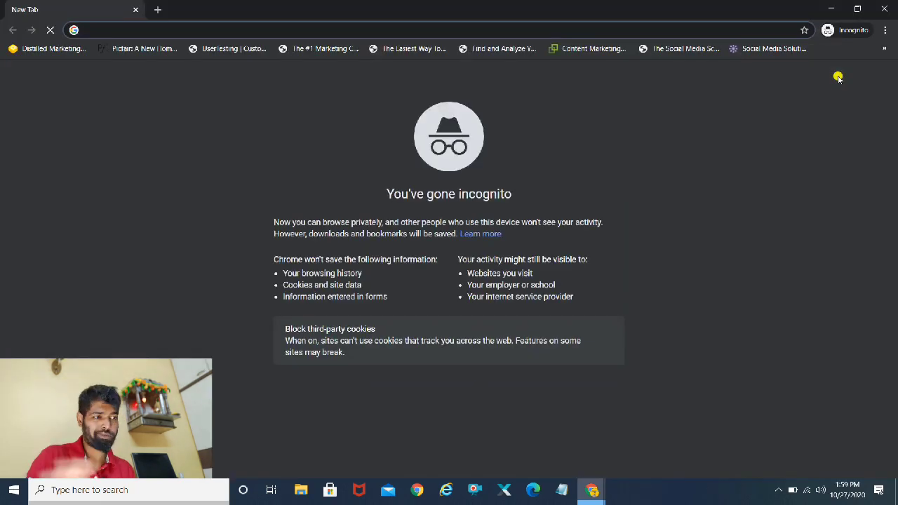
pyautogui.write('youtube.com')
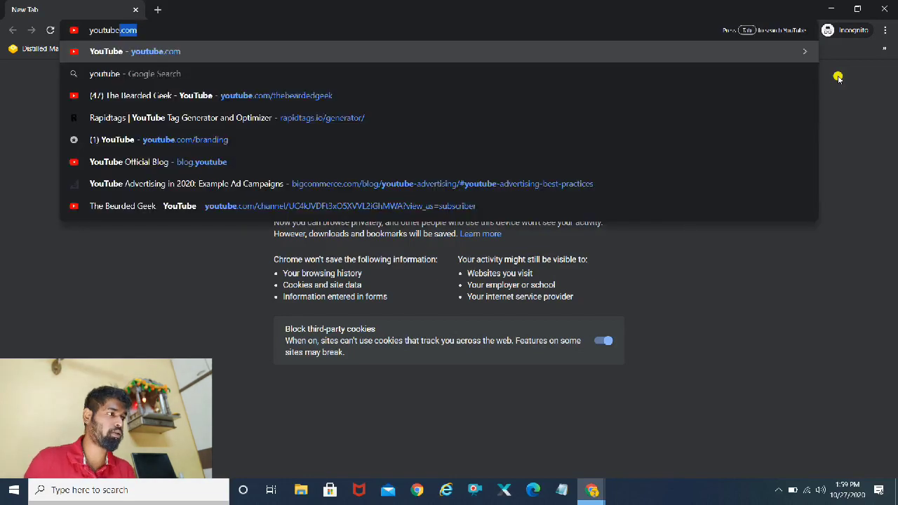
pyautogui.press('Return')
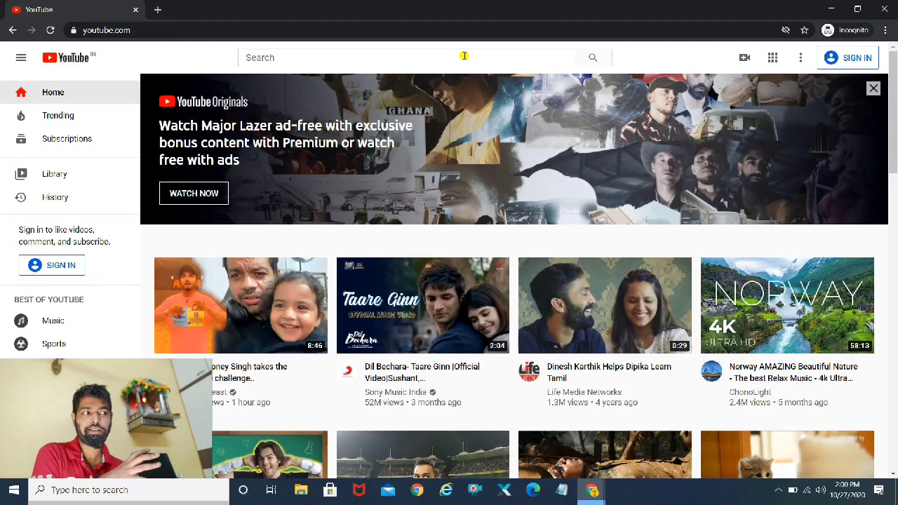
# Search YouTube for "artboard studio animation"
pyautogui.click(400, 59)
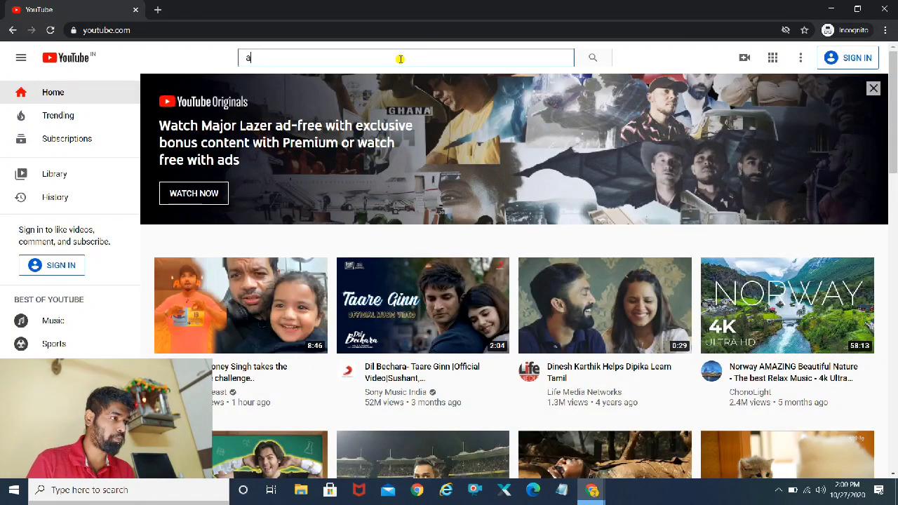
pyautogui.write('artboard ')
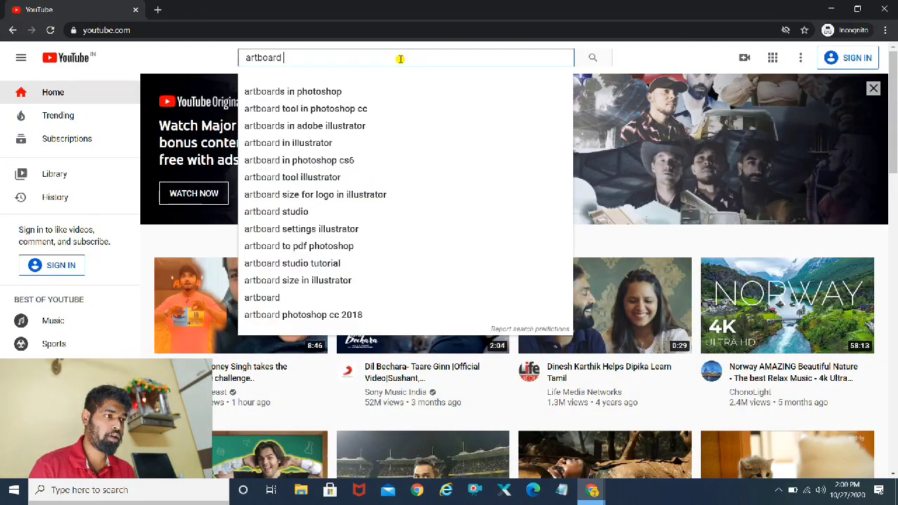
pyautogui.write('studio ani')
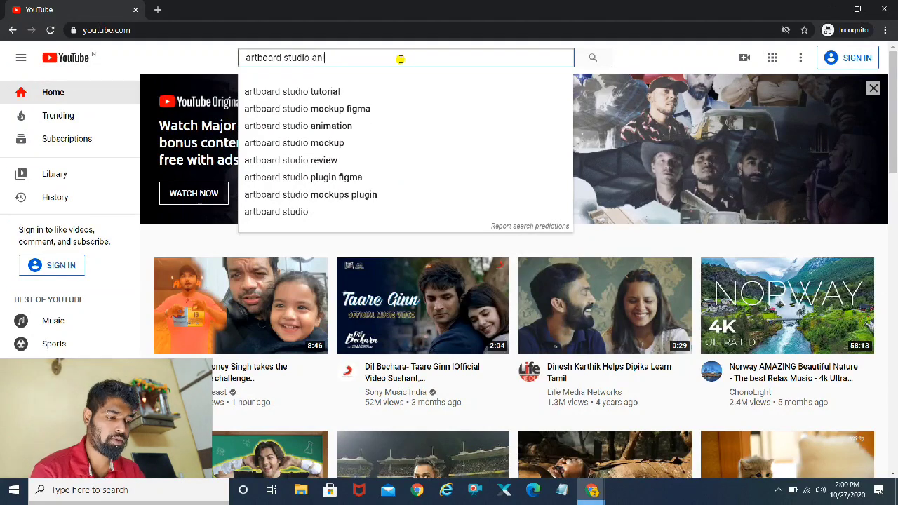
pyautogui.write('mation')
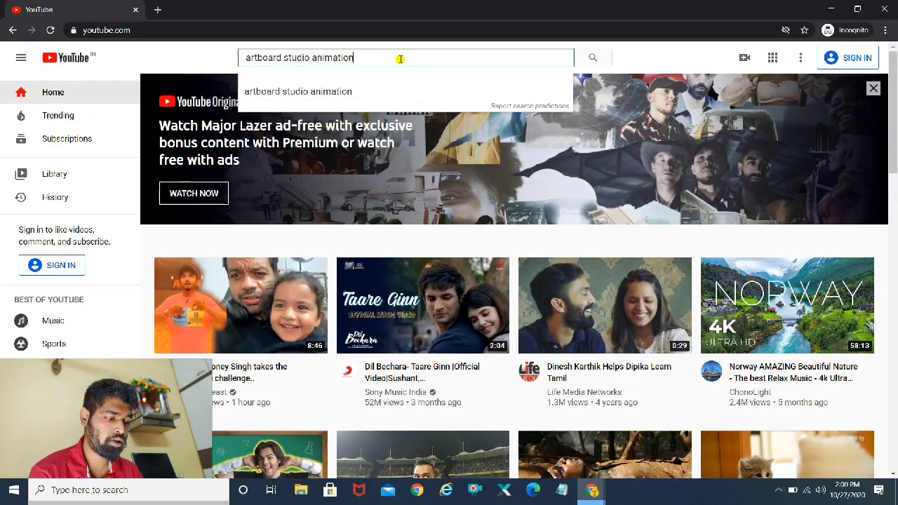
pyautogui.press('Return')
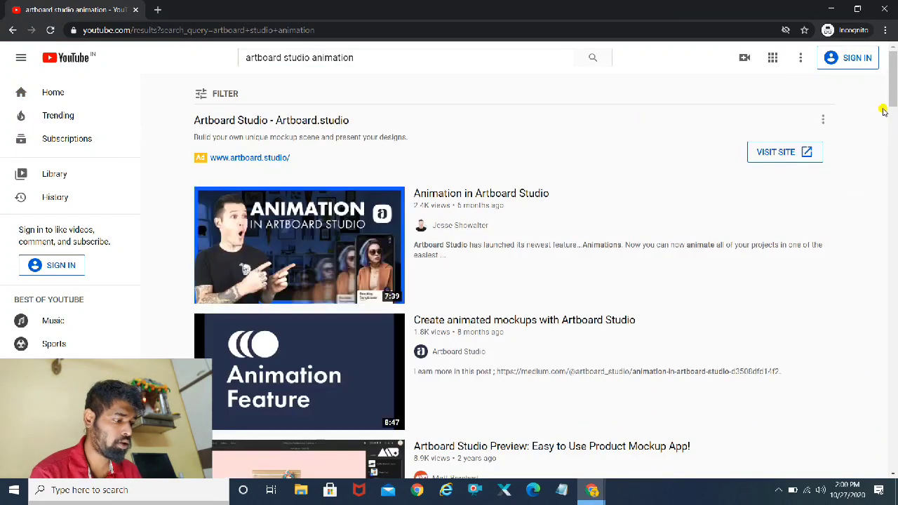
# Locate the "Artboard studio mockup | How to create a free mockup and animation" video in the search results, and close the incognito window
pyautogui.moveTo(896, 111); pyautogui.dragTo(896, 288)
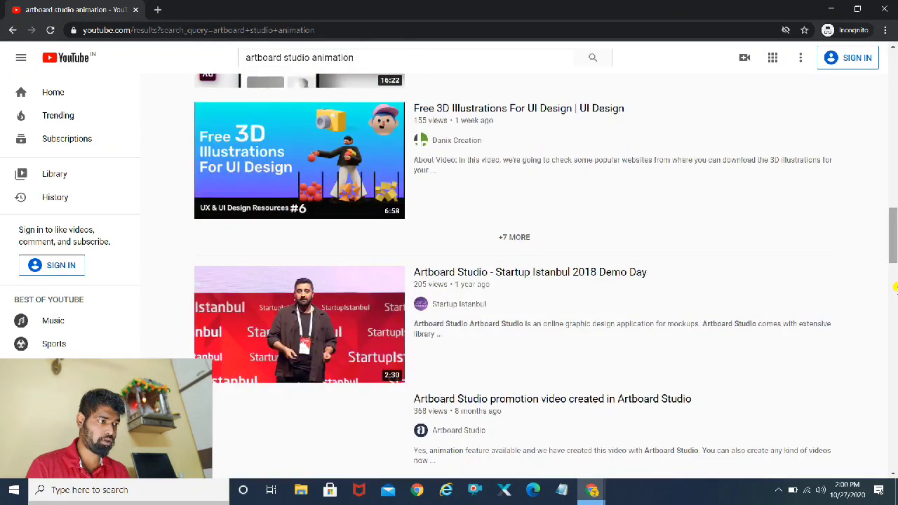
pyautogui.moveTo(894, 246); pyautogui.dragTo(895, 294)
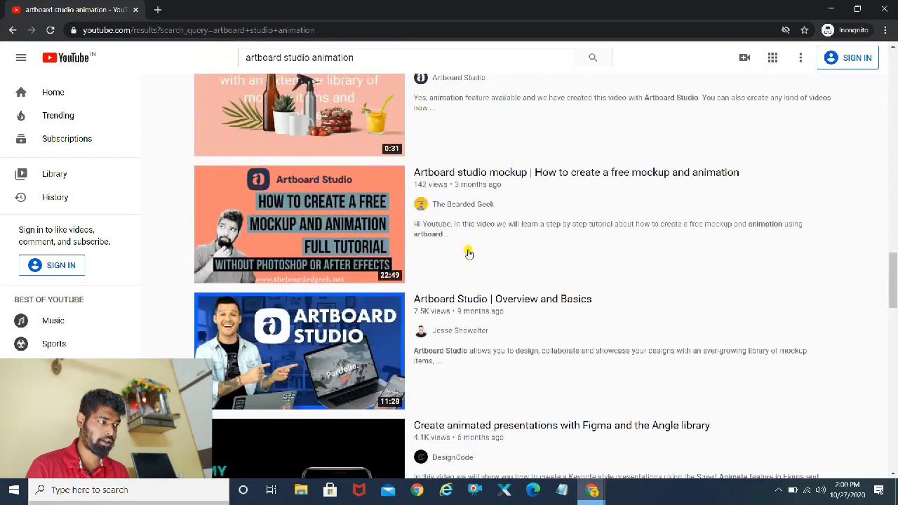
pyautogui.moveTo(487, 268)
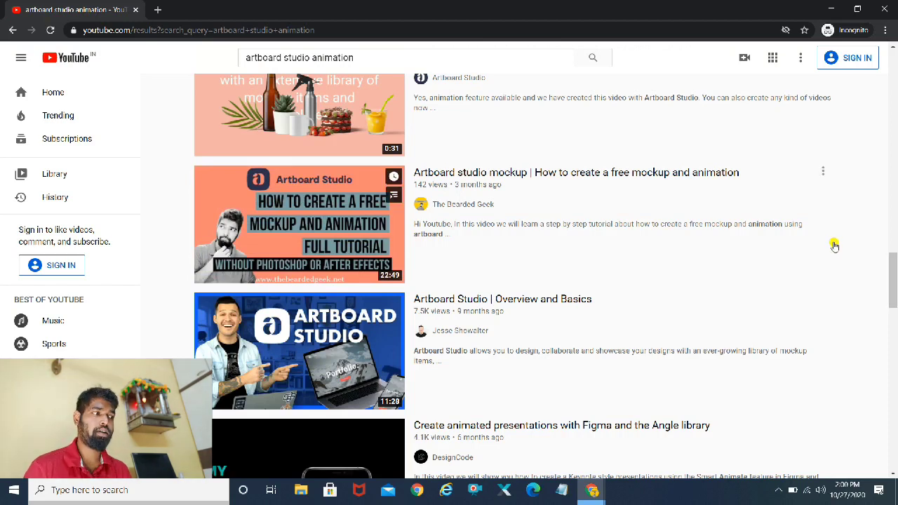
pyautogui.click(887, 8)
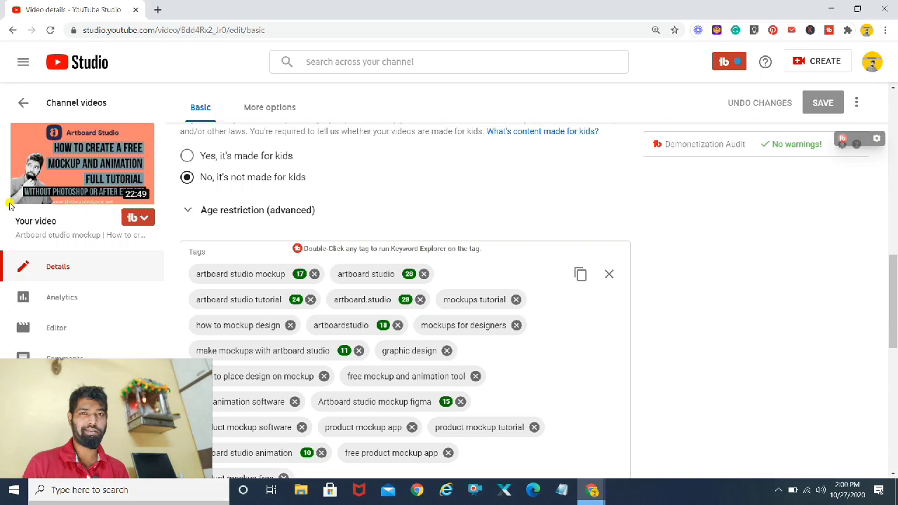
# Launch the Keyword Explorer from TubeBuddy's popular tools
pyautogui.scroll(6, 738, 298)
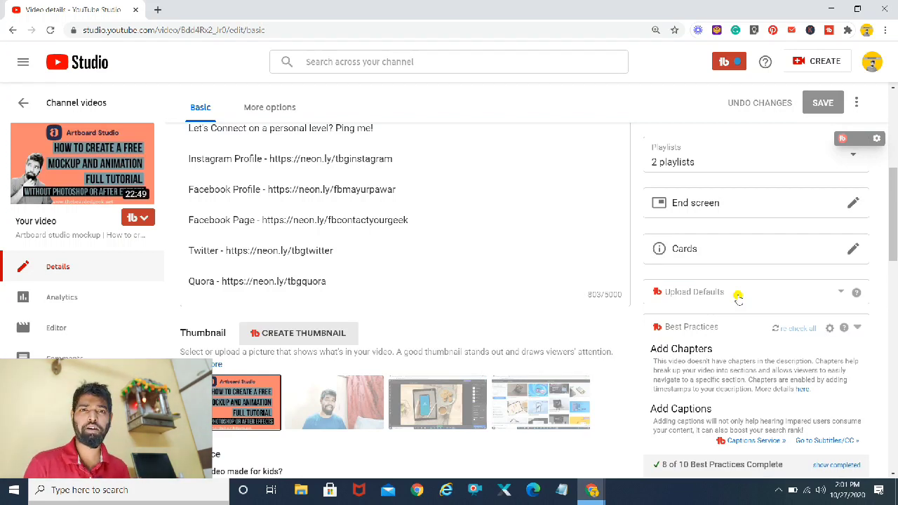
pyautogui.moveTo(894, 179); pyautogui.dragTo(896, 104)
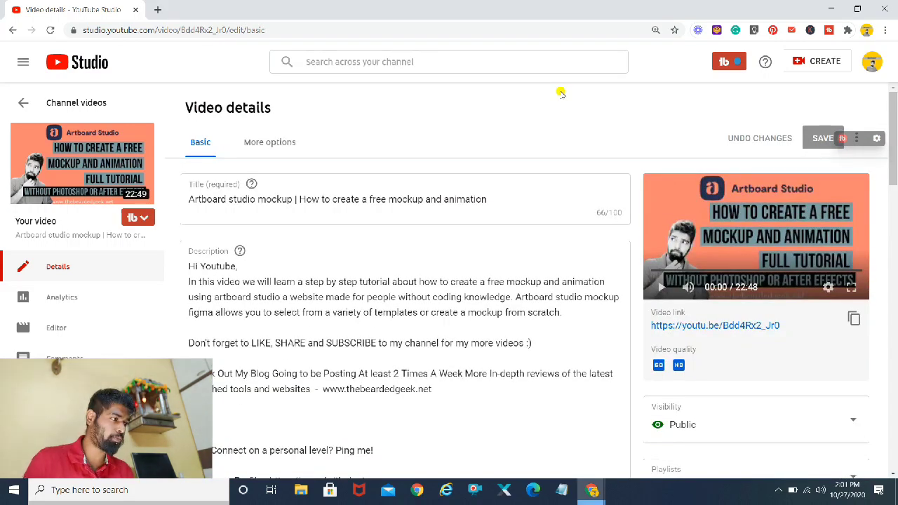
pyautogui.click(719, 63)
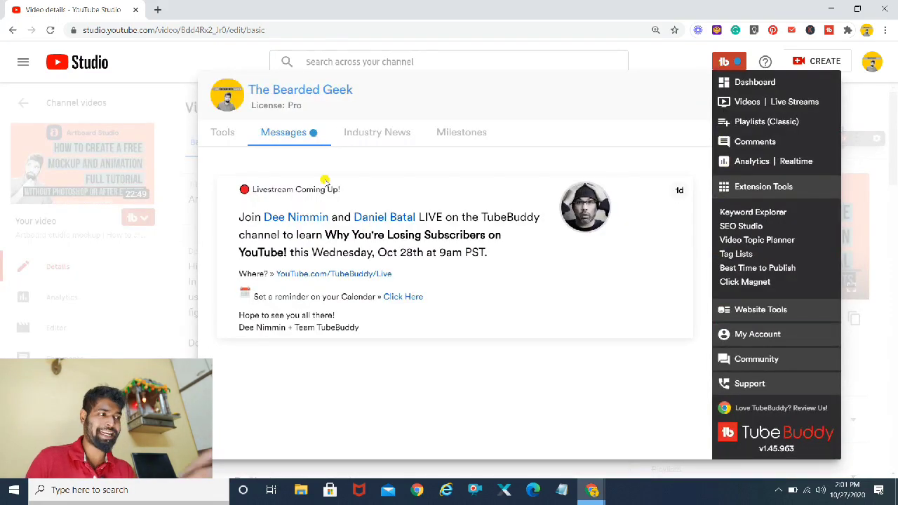
pyautogui.click(220, 138)
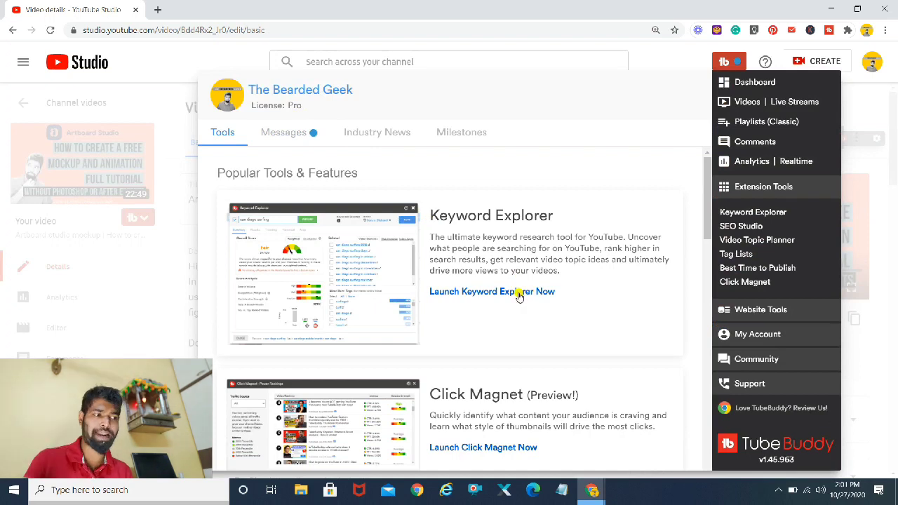
pyautogui.click(518, 296)
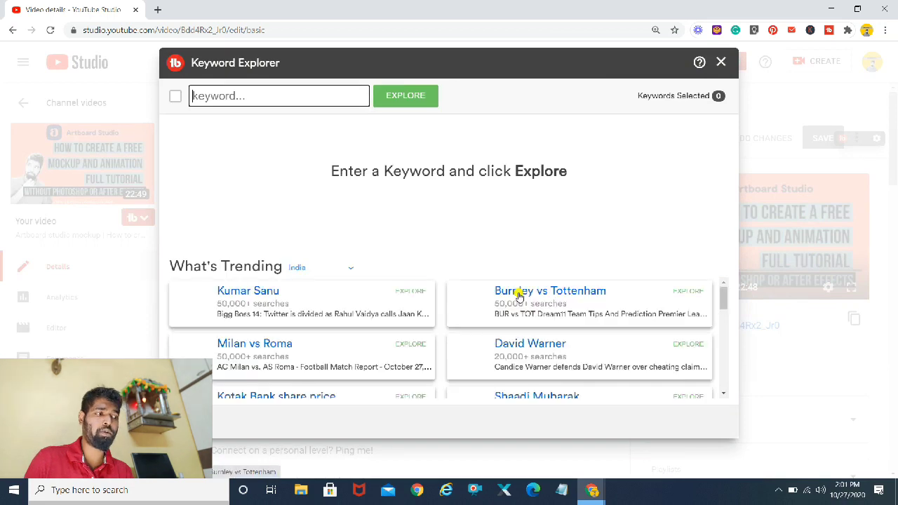
# Explore the keyword "buy me a coffee page" and compare its unweighted and weighted scores
pyautogui.write('buy me a coffee page')
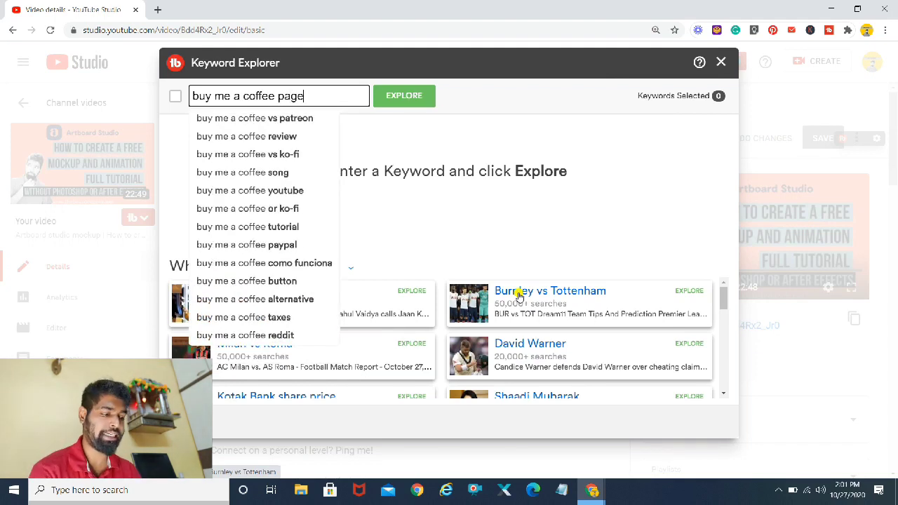
pyautogui.press('Return')
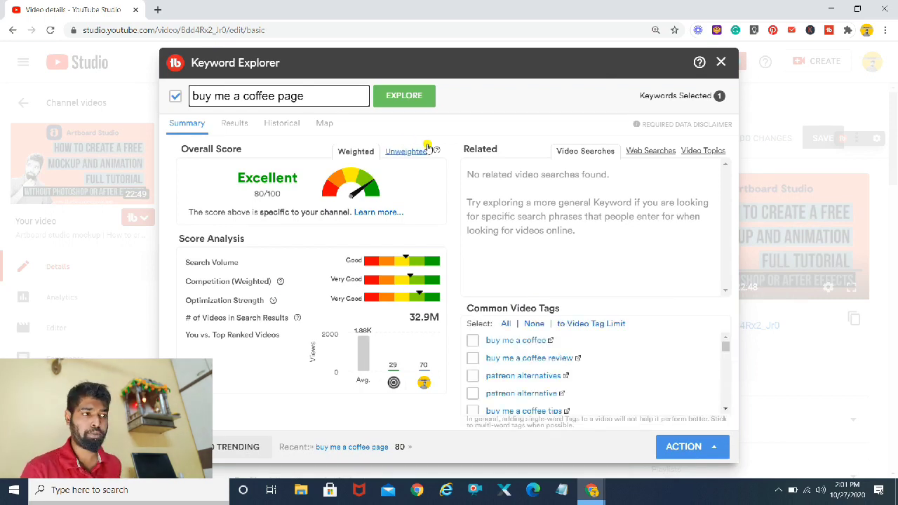
pyautogui.click(403, 151)
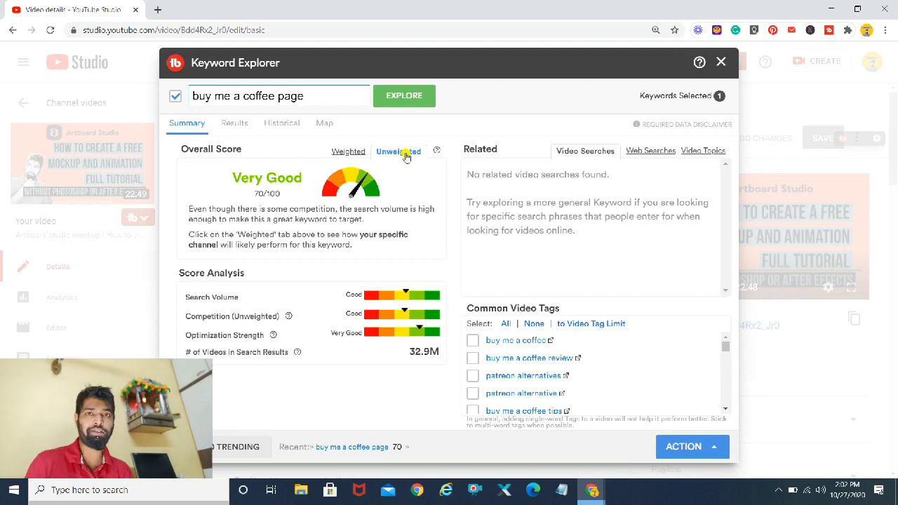
pyautogui.click(345, 153)
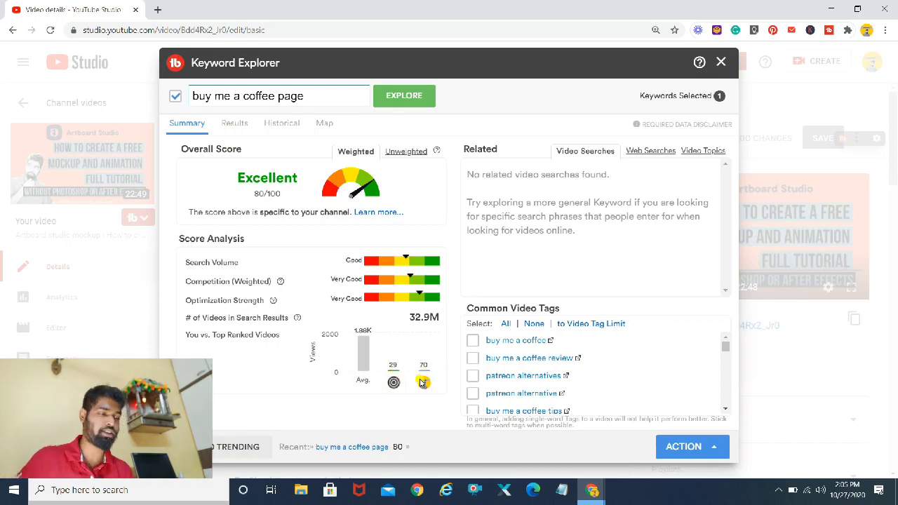
pyautogui.moveTo(425, 391)
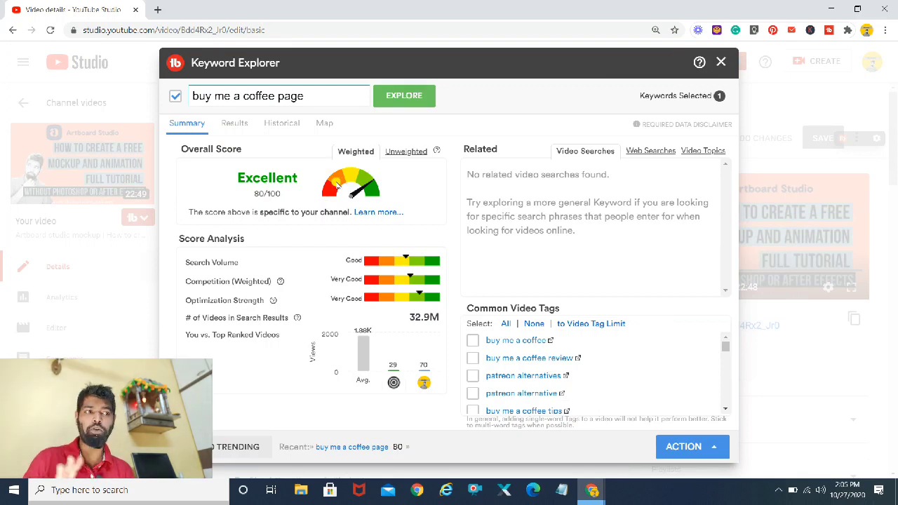
# Close the Keyword Explorer and return to the video details
pyautogui.click(315, 100)
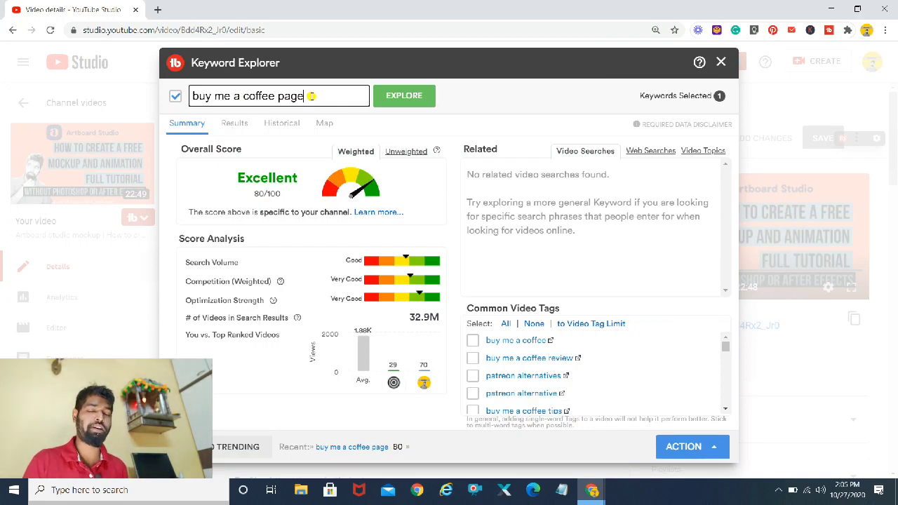
pyautogui.hotkey('ctrl', 'a')
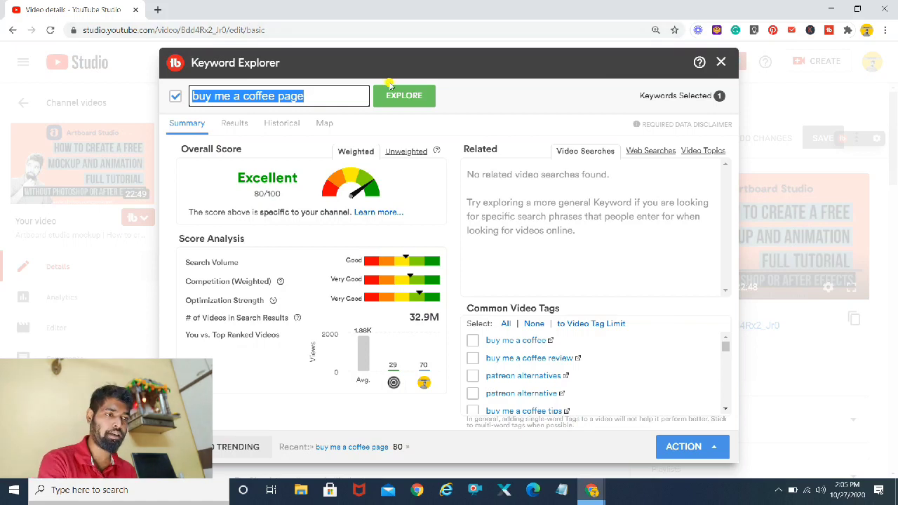
pyautogui.click(725, 64)
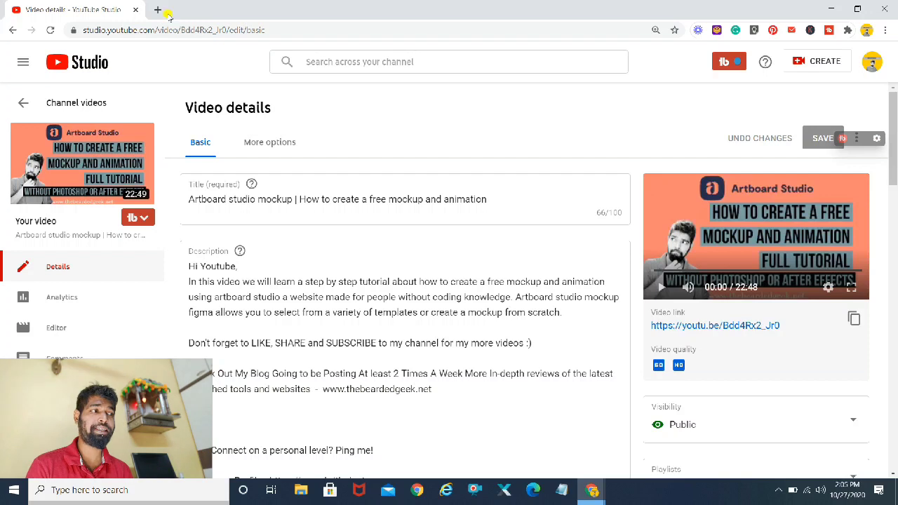
# Open a new browser tab beside the video details page
pyautogui.click(158, 9)
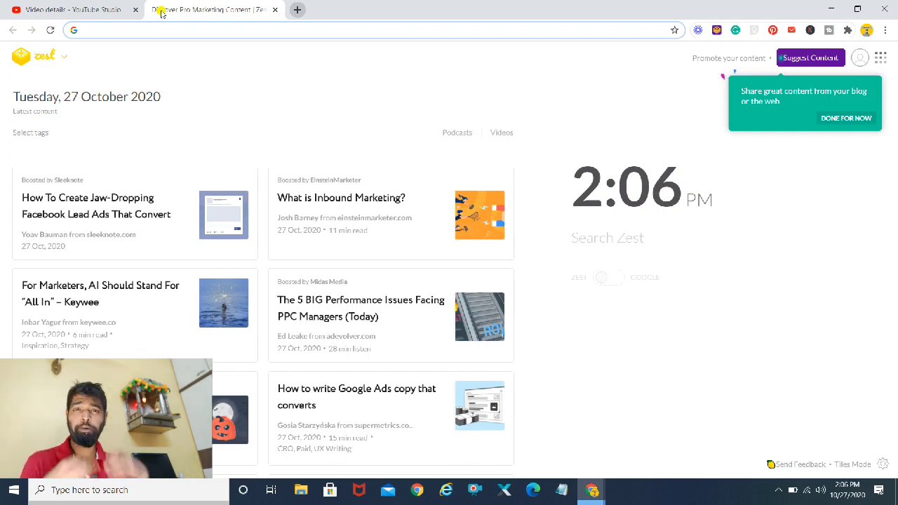
pyautogui.write('google')
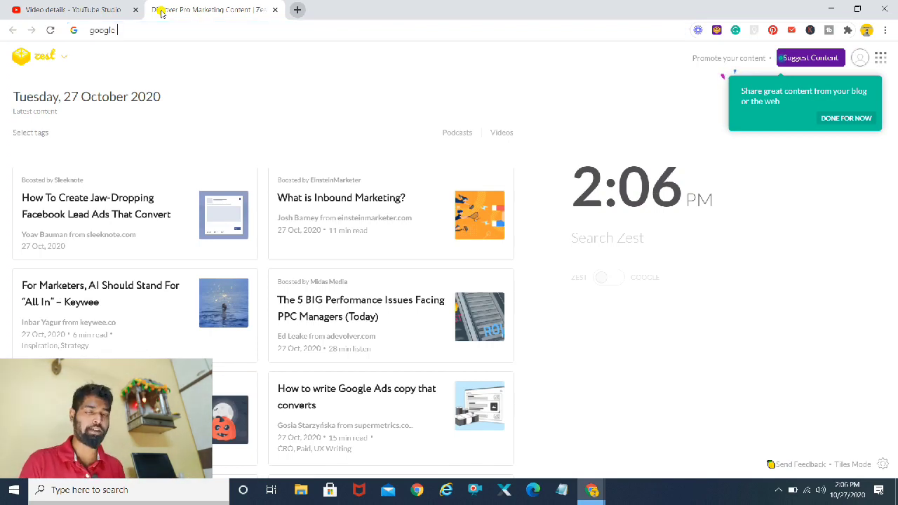
pyautogui.write(' eands')
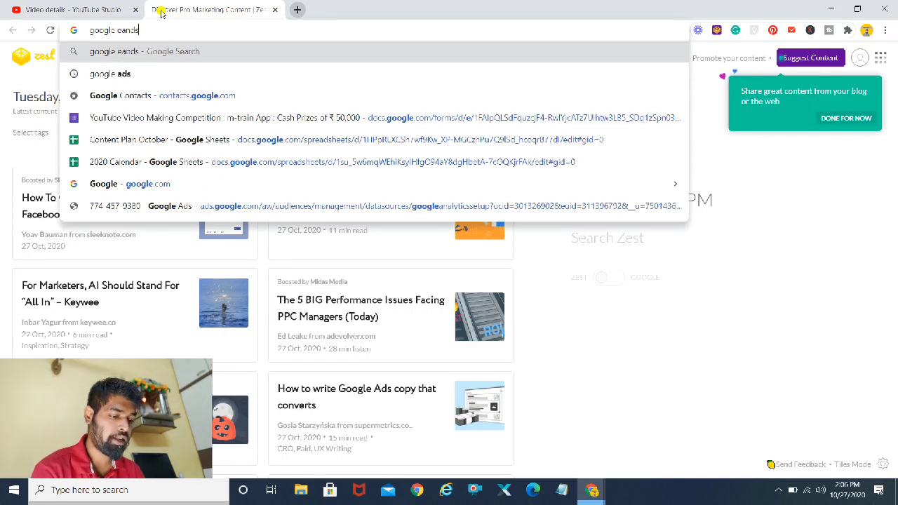
pyautogui.press('BackSpace')
pyautogui.press('BackSpace')
pyautogui.press('BackSpace')
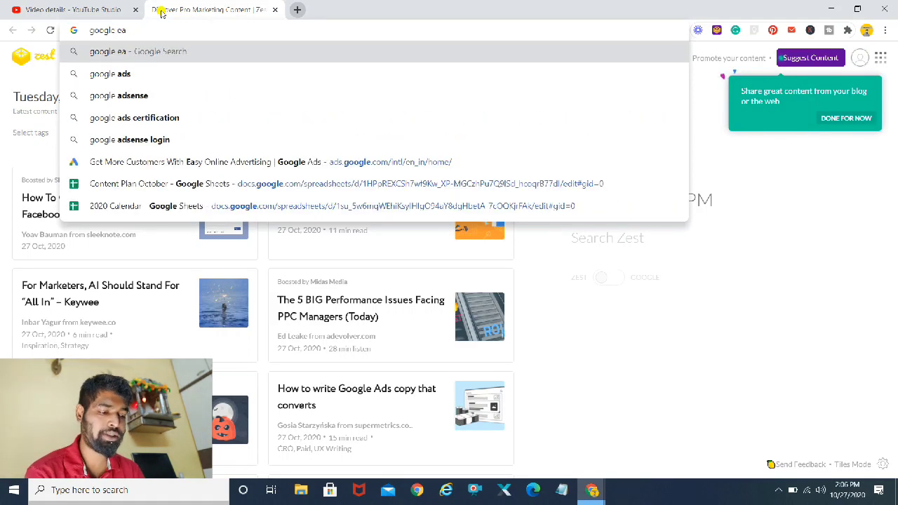
pyautogui.press('BackSpace')
pyautogui.press('BackSpace')
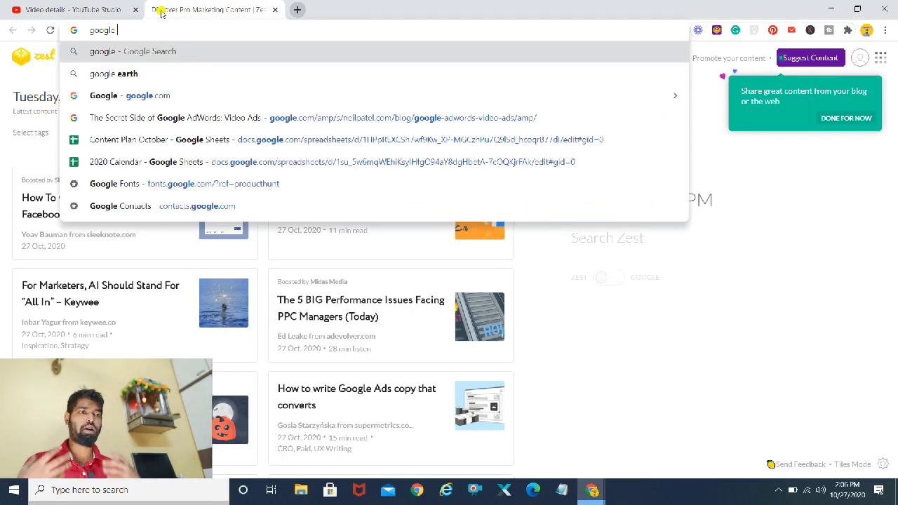
pyautogui.press('Escape')
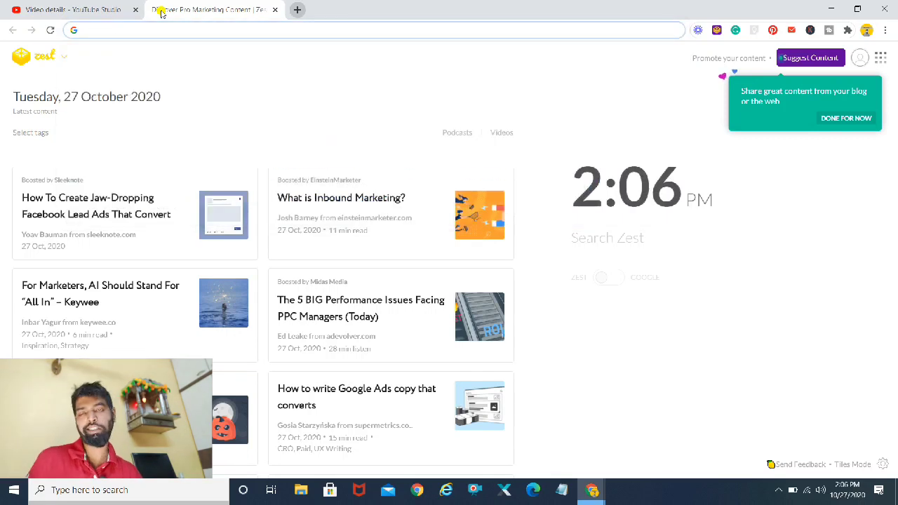
# Open the Google Trends Explore page at trends.google.com/trends/explore
pyautogui.write('t')
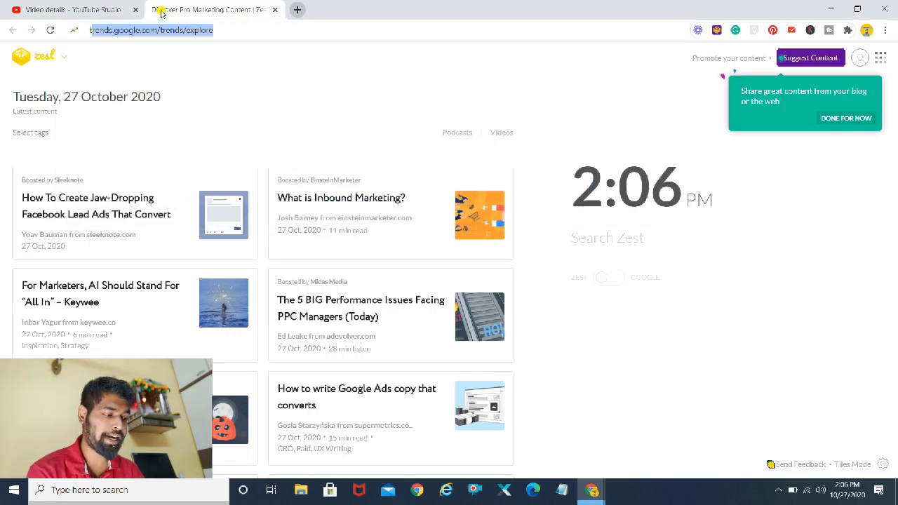
pyautogui.write('rends')
pyautogui.press('Return')
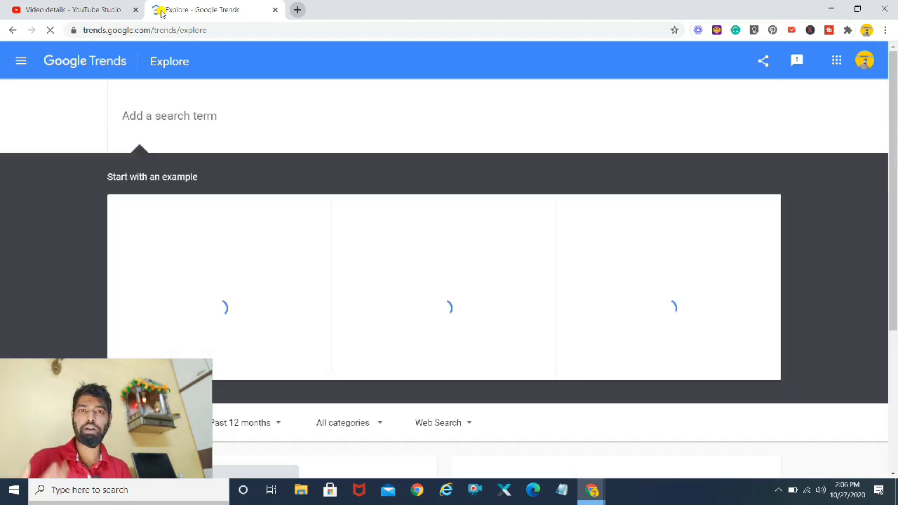
# Explore the search term "buy me a coffee" in Google Trends
pyautogui.write('buy e')
pyautogui.press('BackSpace')
pyautogui.press('BackSpace')
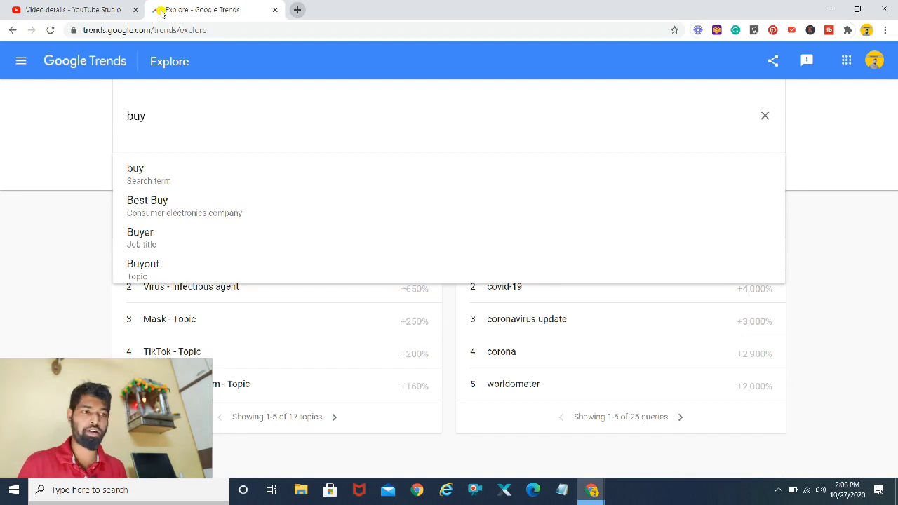
pyautogui.write('me ')
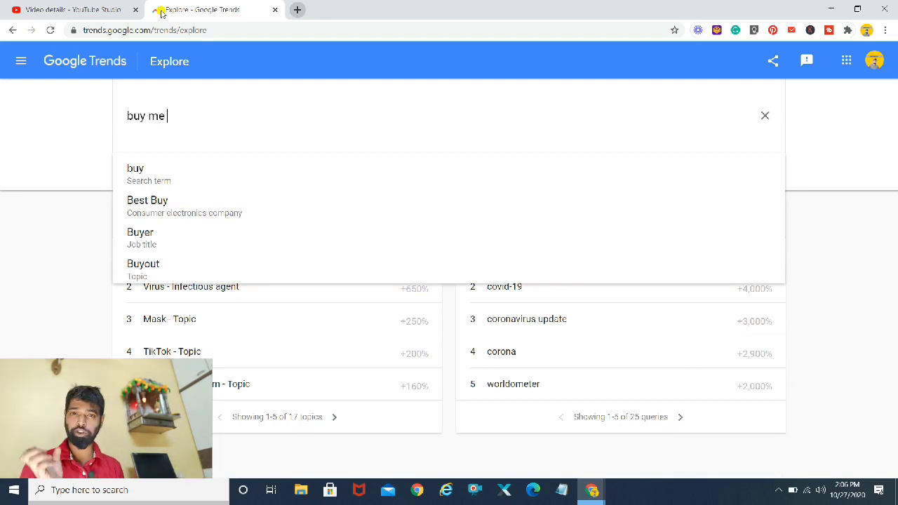
pyautogui.write('a coffee')
pyautogui.press('Return')
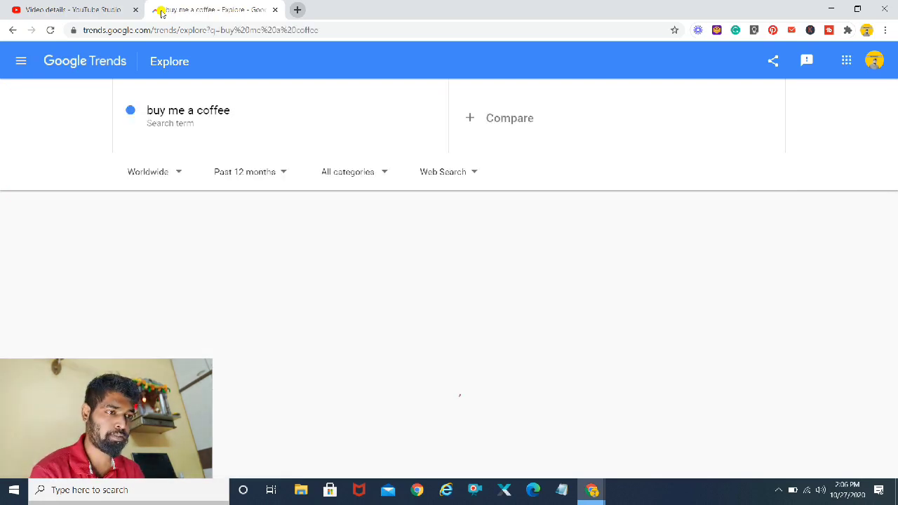
# Add the one-word term "buymeacoffee" as a comparison to "buy me a coffee"
pyautogui.click(499, 117)
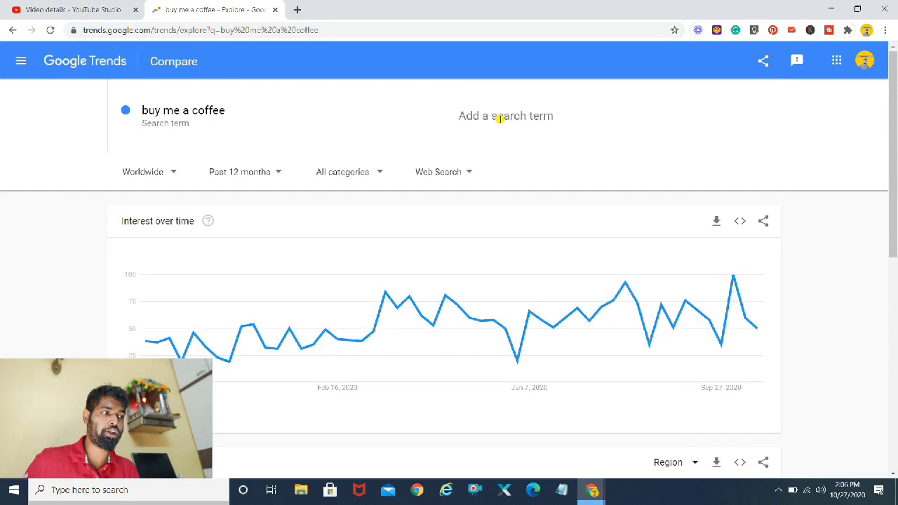
pyautogui.write('buyme')
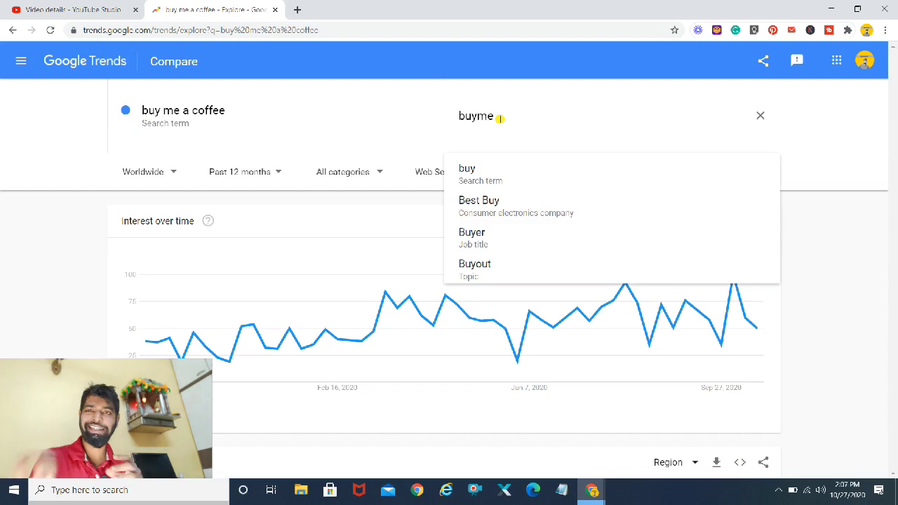
pyautogui.write('a')
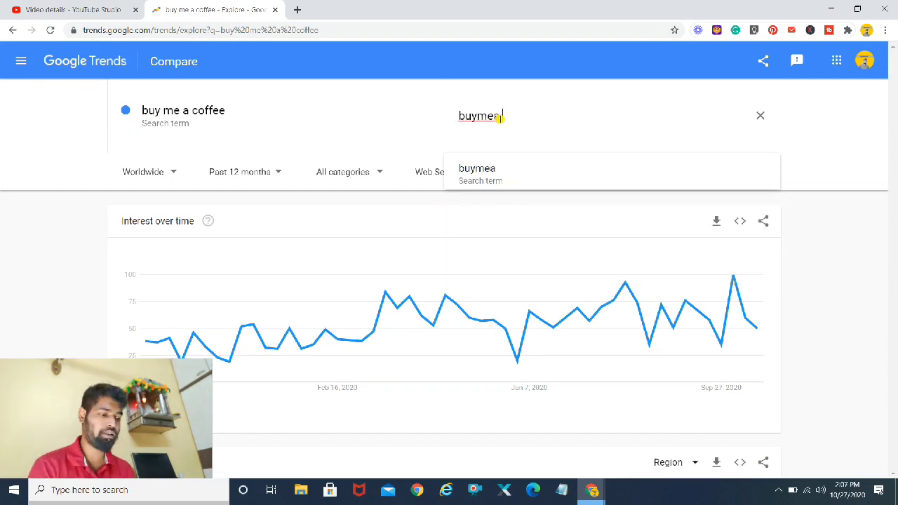
pyautogui.write('coffee')
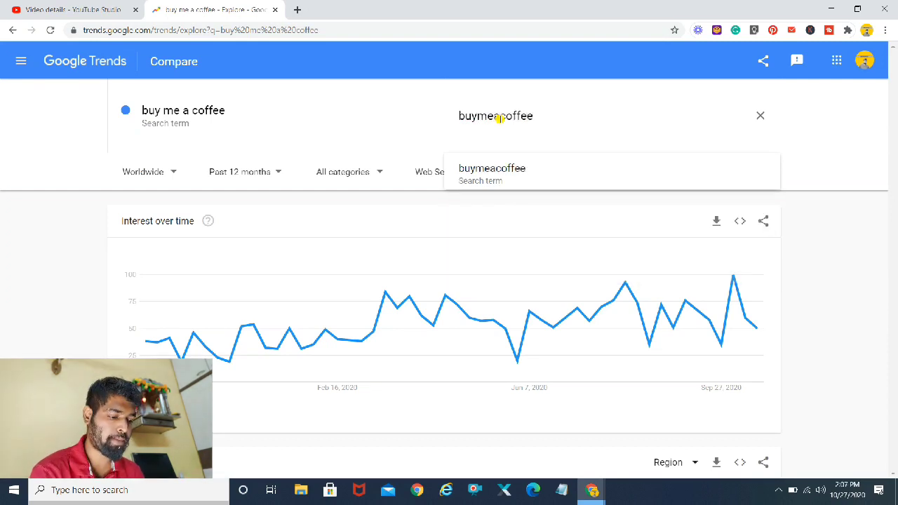
pyautogui.press('Return')
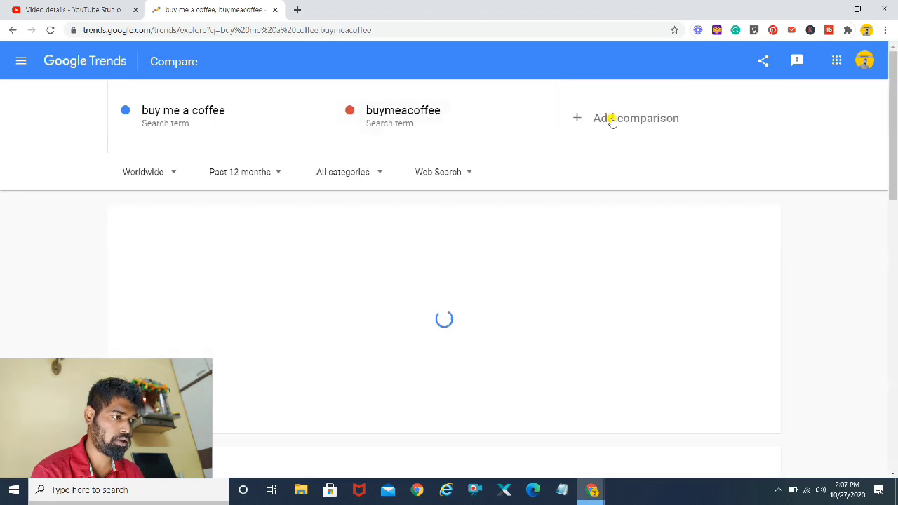
# Try "BMC" as a third comparison term and remove it from the comparison again
pyautogui.click(614, 119)
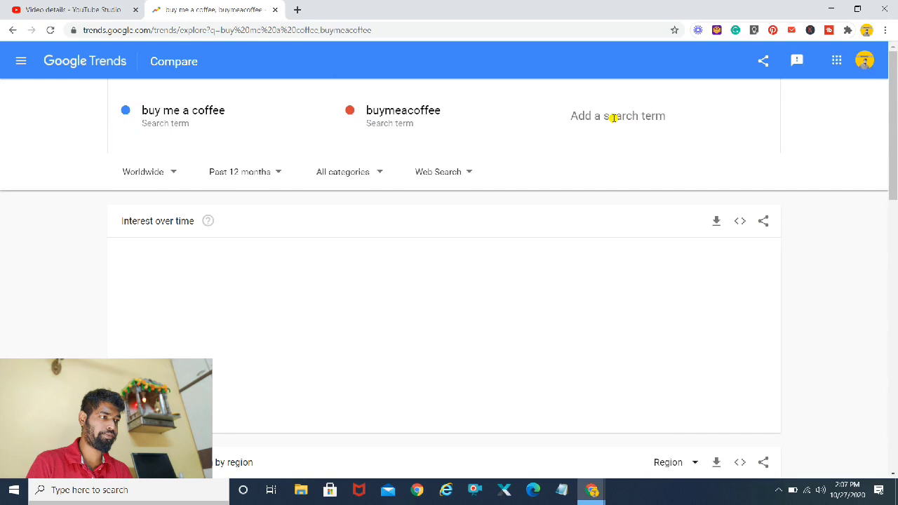
pyautogui.write('BMC')
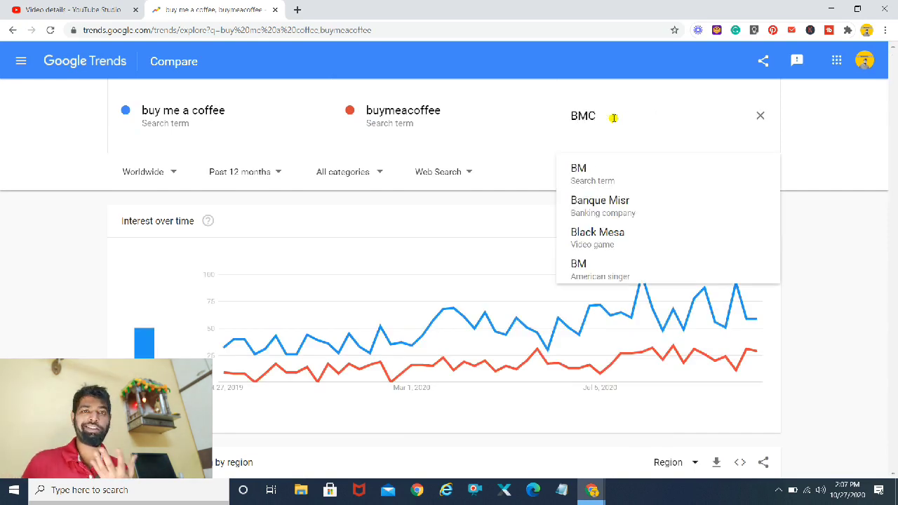
pyautogui.press('Return')
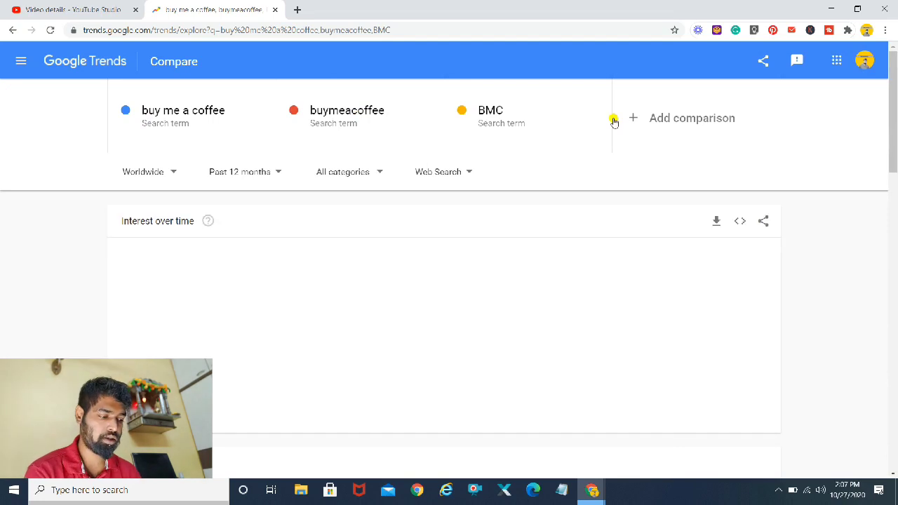
pyautogui.moveTo(896, 119); pyautogui.dragTo(895, 95)
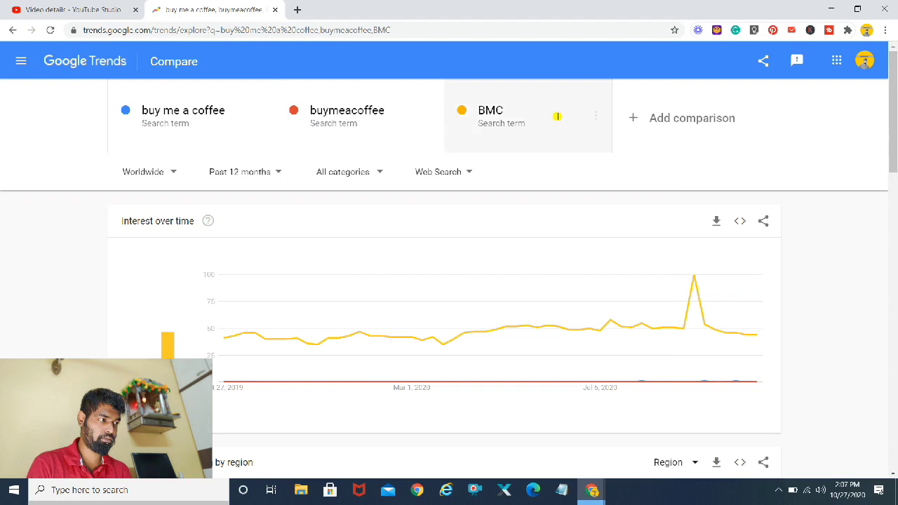
pyautogui.click(594, 118)
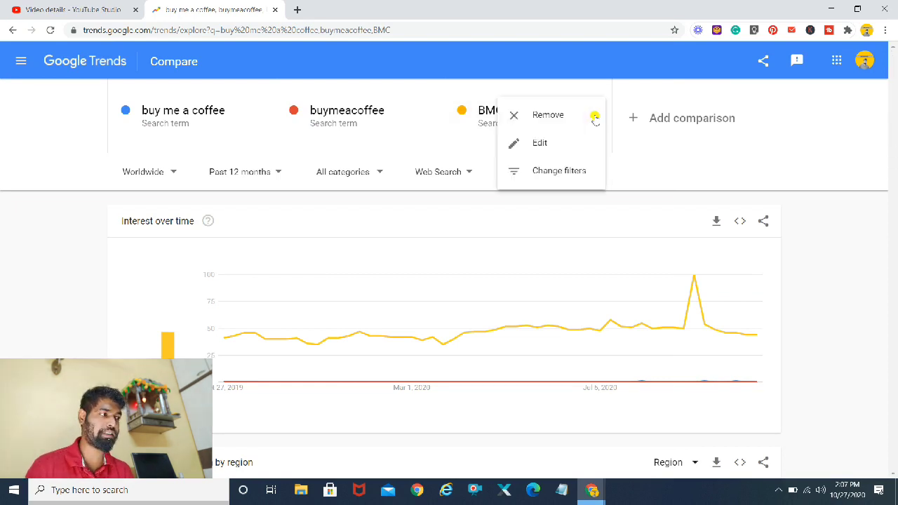
pyautogui.click(561, 116)
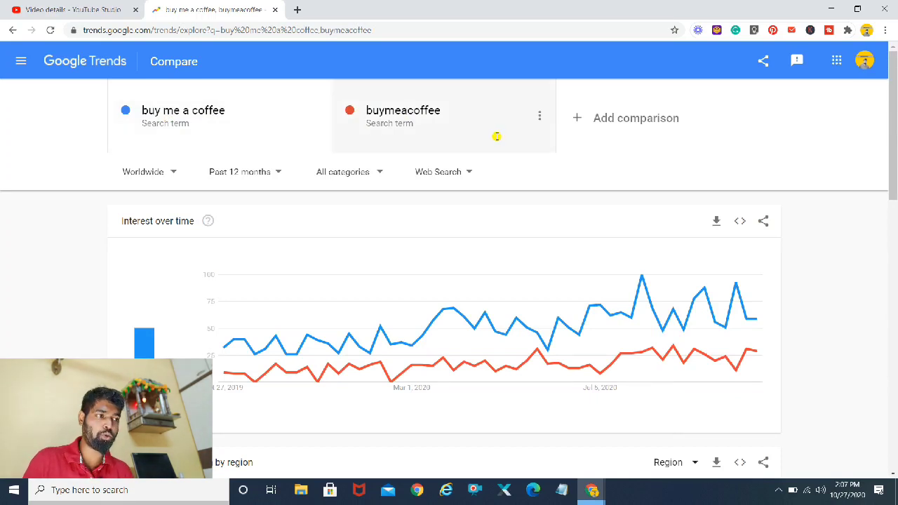
# Limit the two-term comparison to the past 7 days and to YouTube Search
pyautogui.scroll(-1, 896, 143)
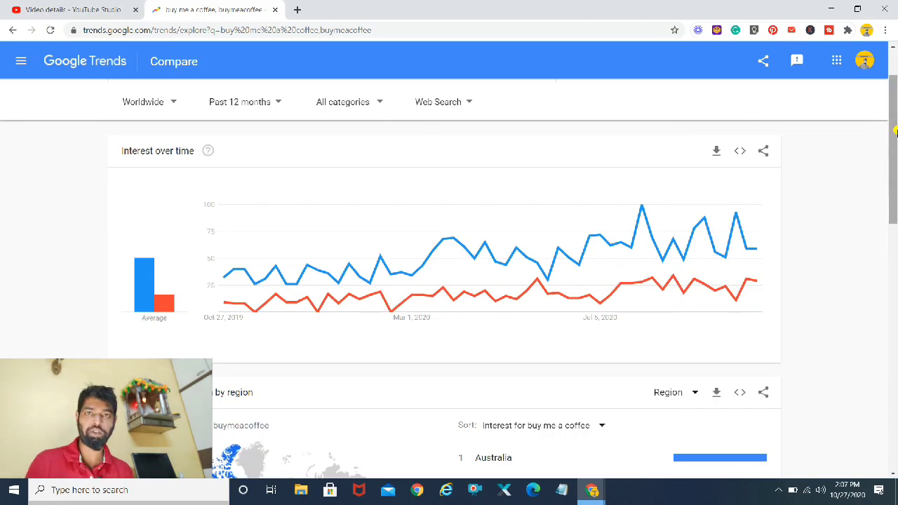
pyautogui.scroll(1, 895, 107)
pyautogui.scroll(-1, 895, 107)
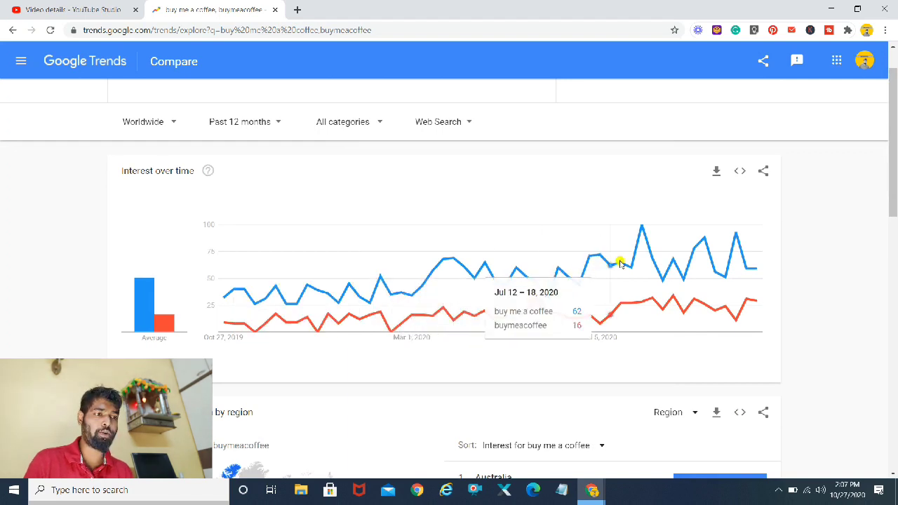
pyautogui.scroll(1, 895, 181)
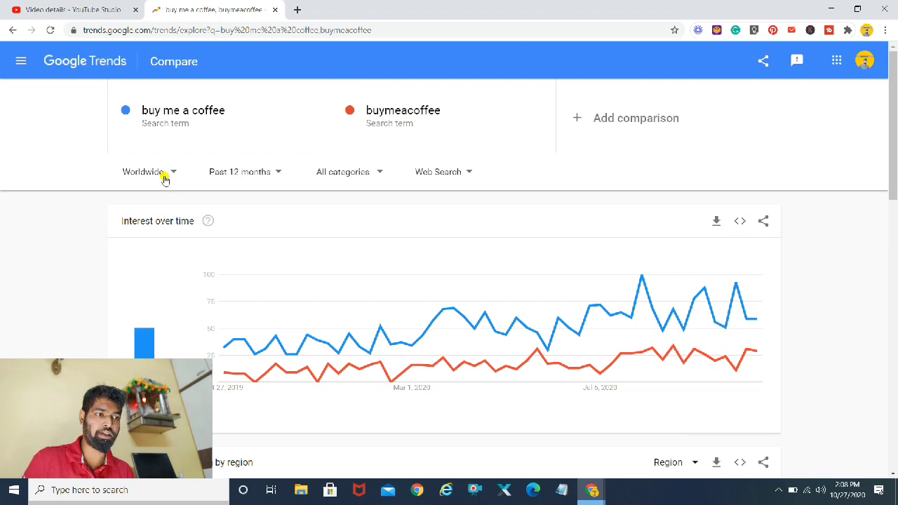
pyautogui.click(246, 179)
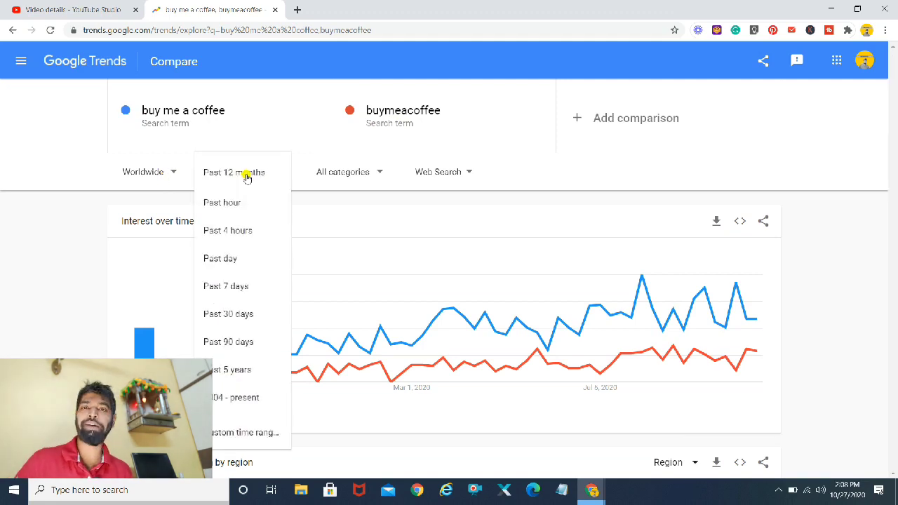
pyautogui.click(237, 287)
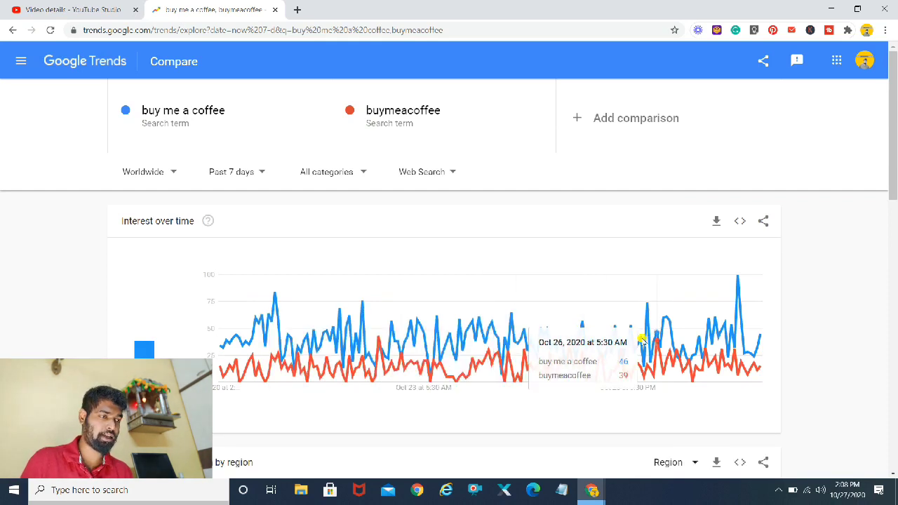
pyautogui.click(445, 175)
pyautogui.click(416, 294)
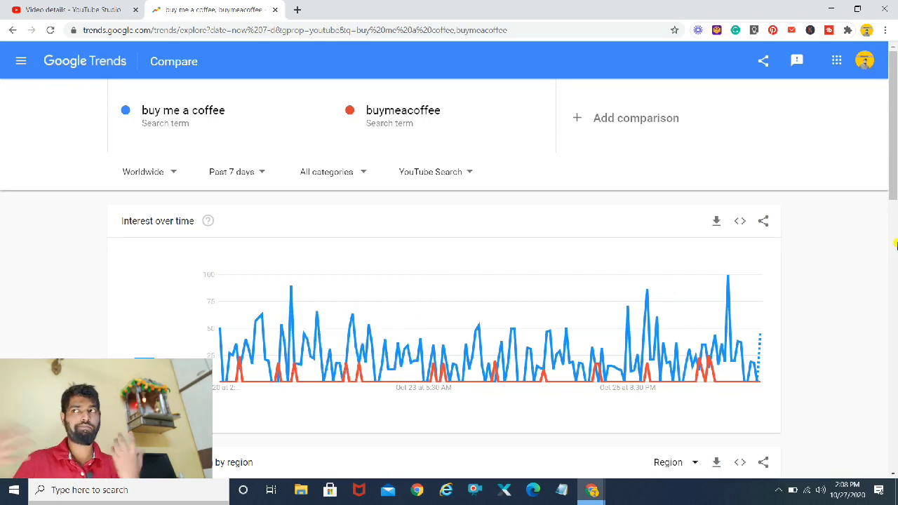
# Examine the interest over time, the breakdown by region and the related queries for both search terms
pyautogui.moveTo(895, 185); pyautogui.dragTo(895, 198)
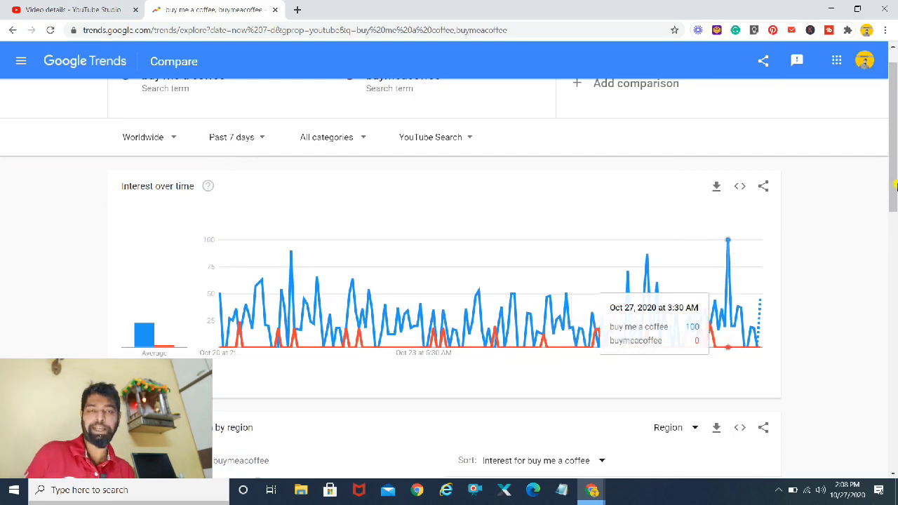
pyautogui.scroll(-1, 896, 188)
pyautogui.moveTo(896, 190); pyautogui.dragTo(896, 262)
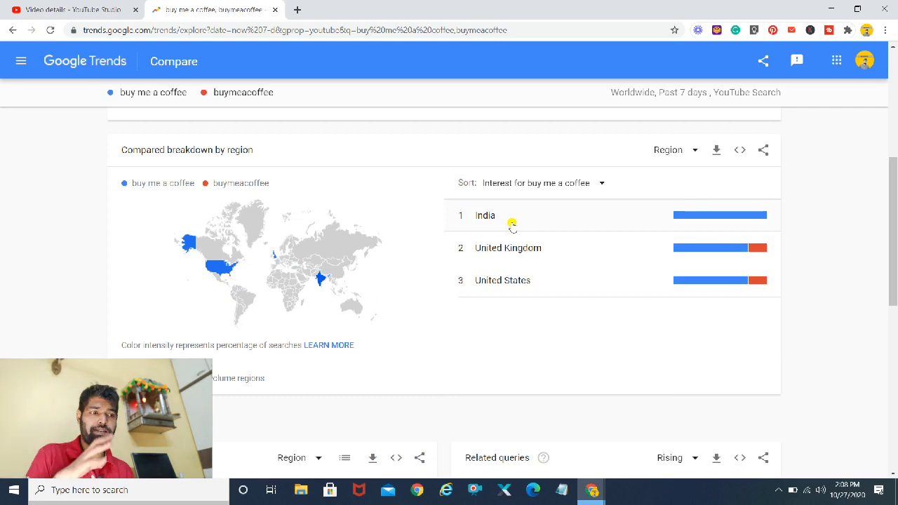
pyautogui.moveTo(755, 217)
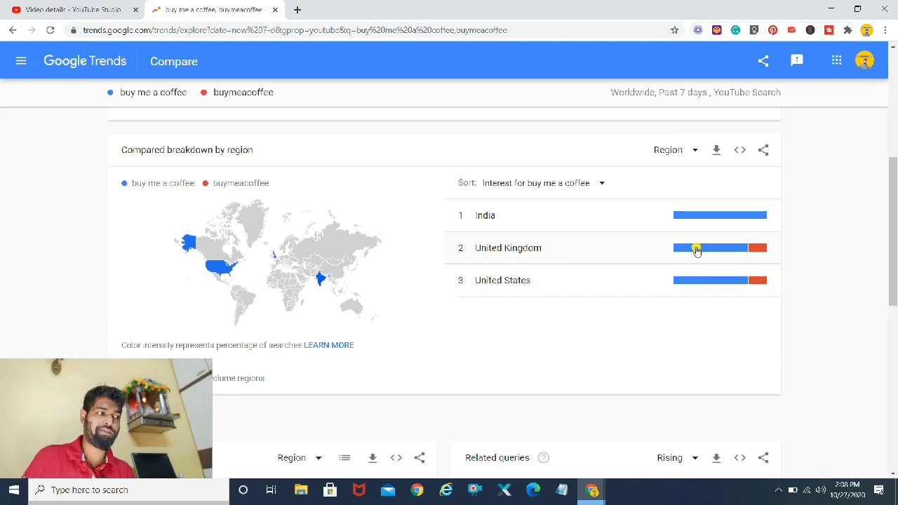
pyautogui.moveTo(697, 249)
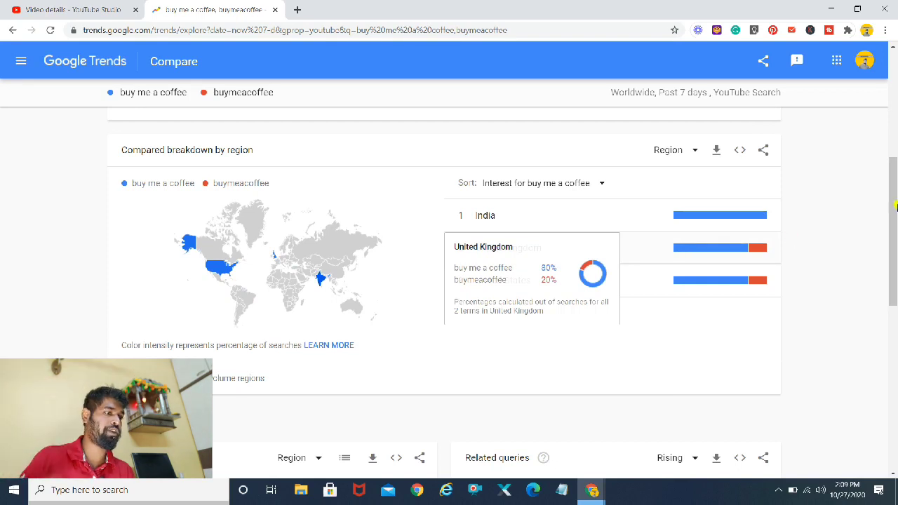
pyautogui.moveTo(895, 205); pyautogui.dragTo(896, 288)
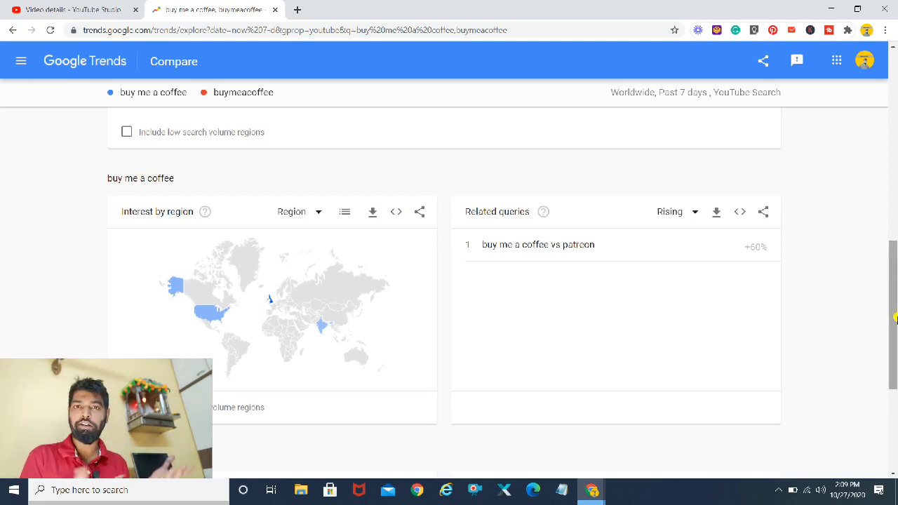
pyautogui.moveTo(895, 287); pyautogui.dragTo(896, 377)
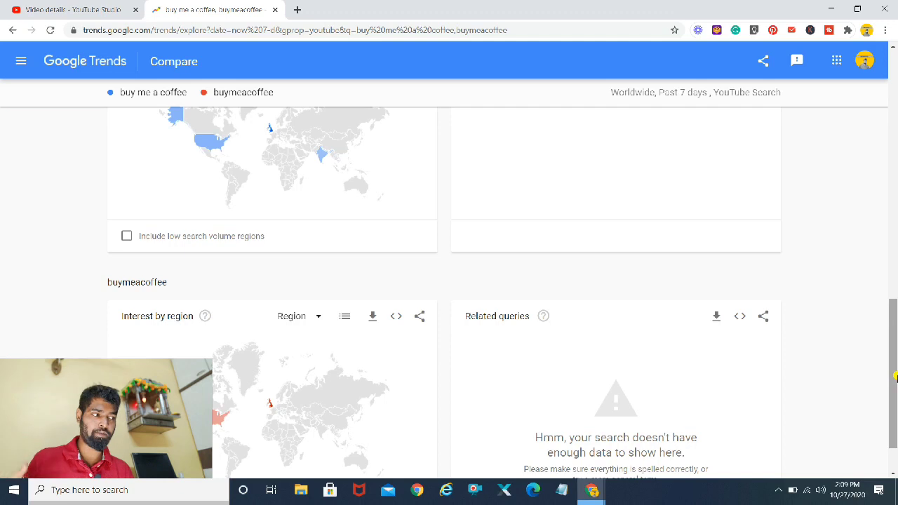
pyautogui.moveTo(896, 377); pyautogui.dragTo(896, 295)
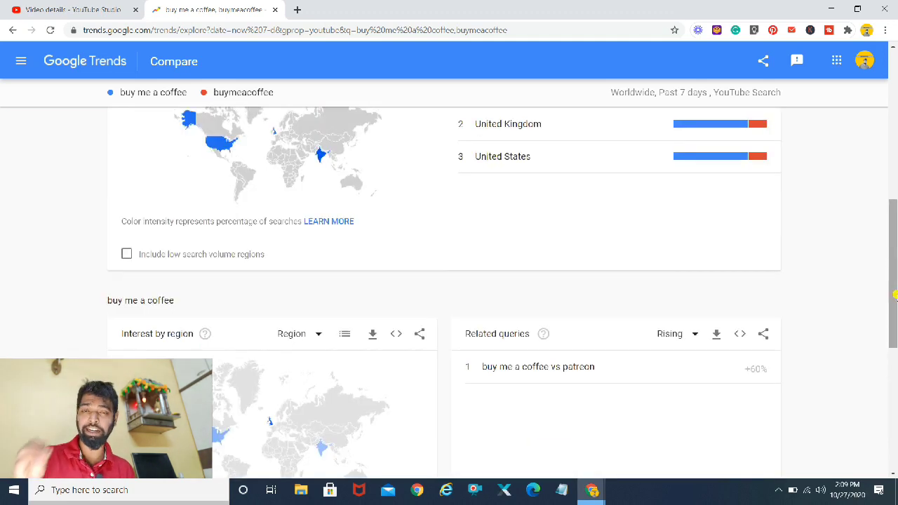
# Find the Google Ads Keyword Planner page through a web search for "google keyword planner" and sign in to Google Ads
pyautogui.click(895, 81)
pyautogui.click(894, 61)
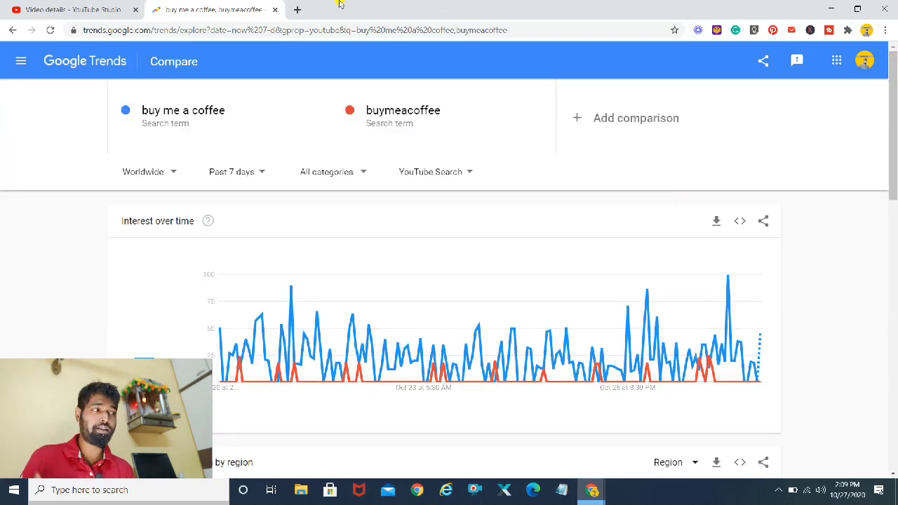
pyautogui.click(230, 30)
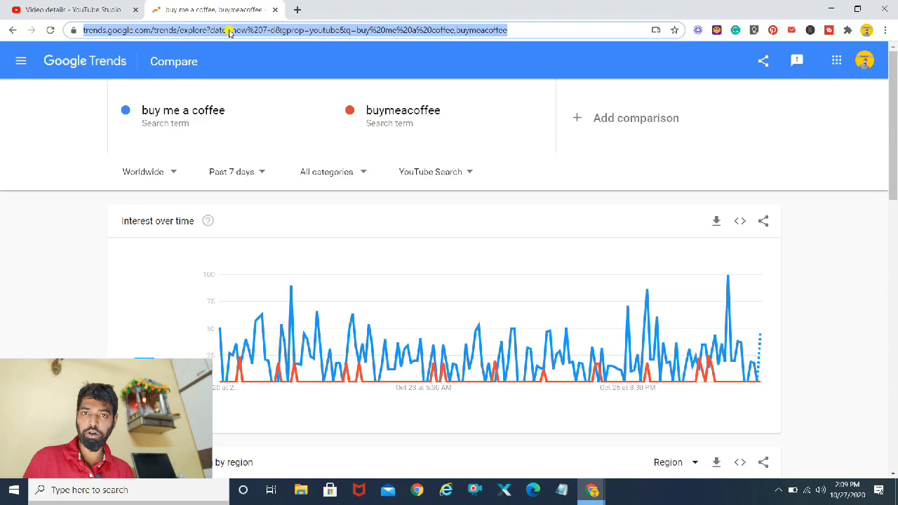
pyautogui.write('google')
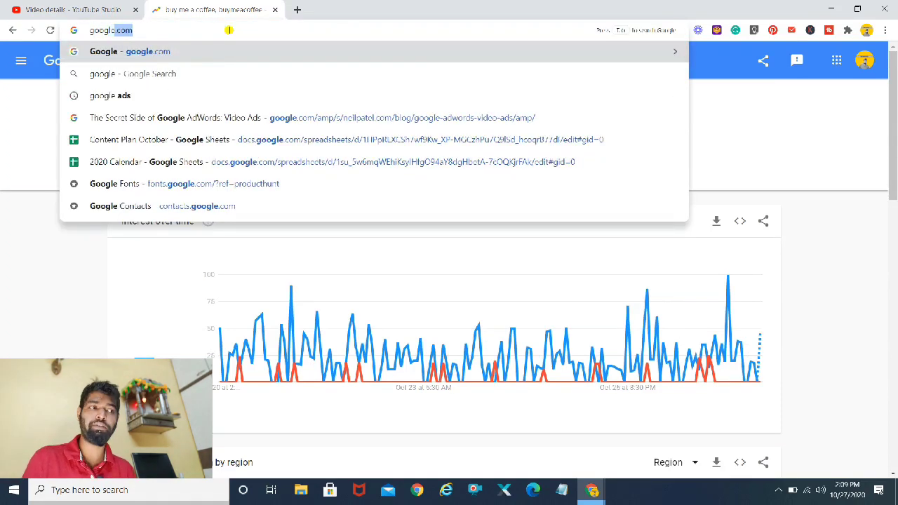
pyautogui.write(' keyw')
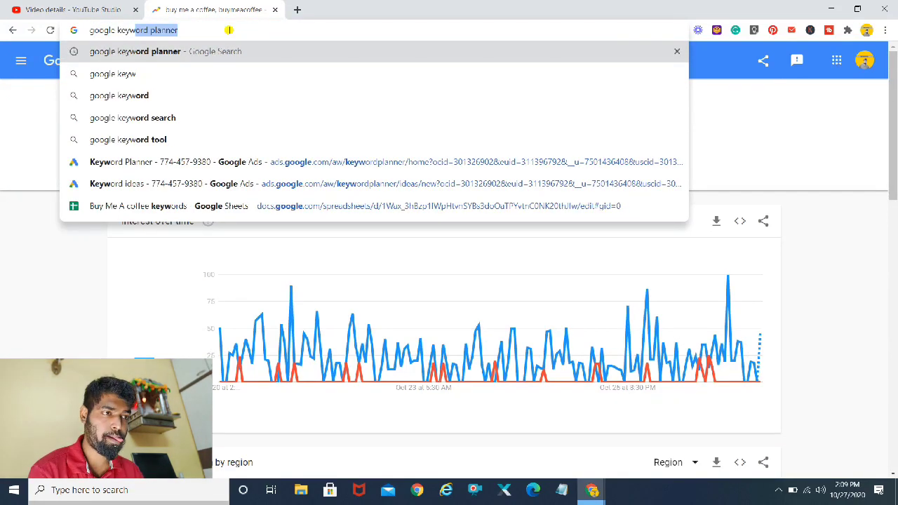
pyautogui.press('Return')
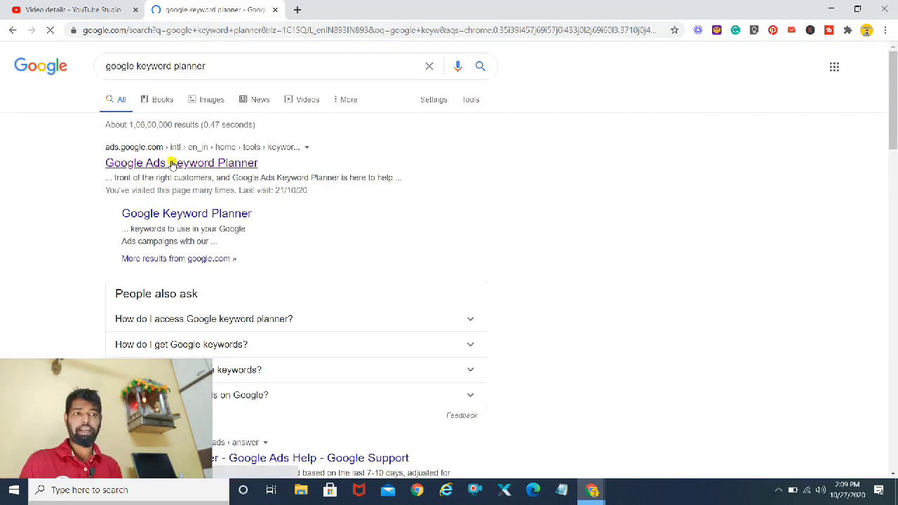
pyautogui.click(172, 163)
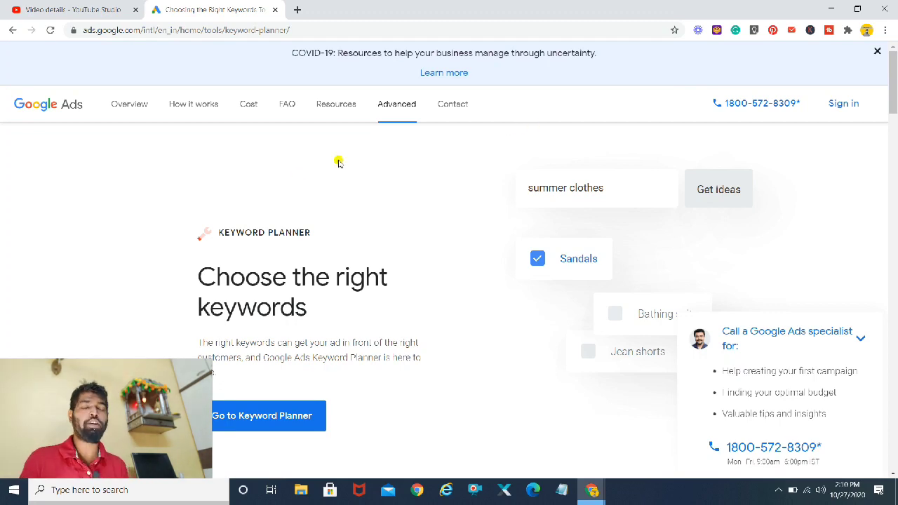
pyautogui.click(851, 109)
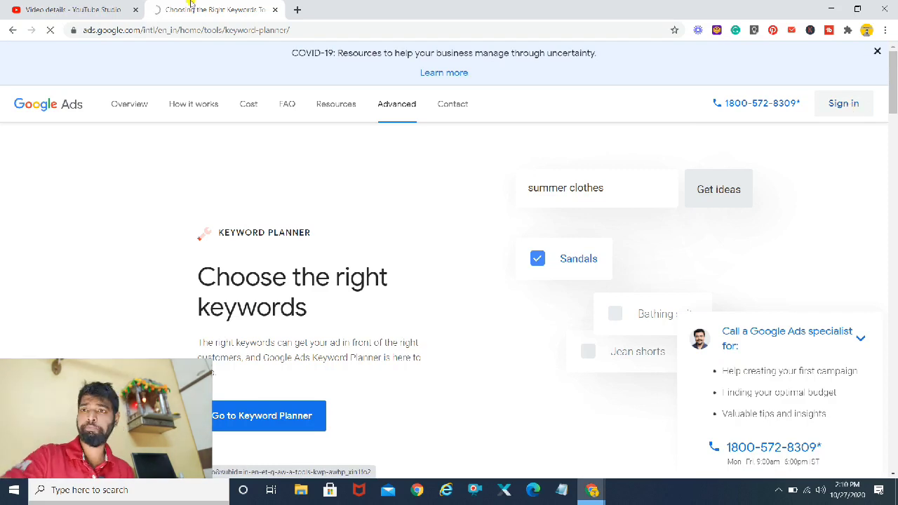
# Switch to YouTube Studio and return from the Artboard Studio video's details to the list of channel videos
pyautogui.click(80, 8)
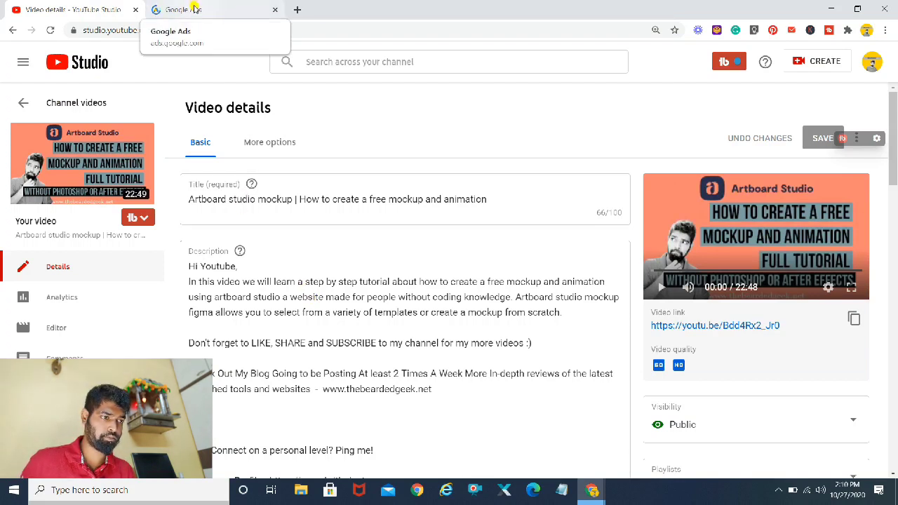
pyautogui.click(21, 105)
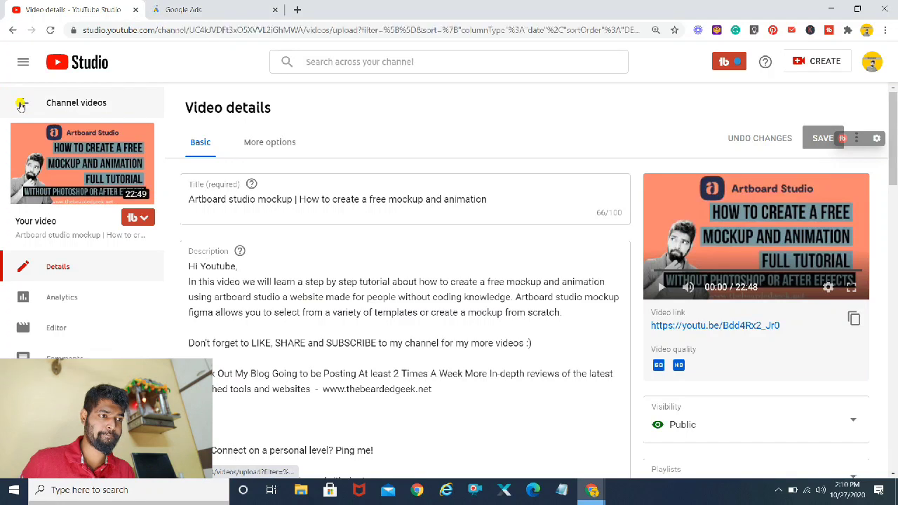
# Discover new keywords in Google Ads Keyword Planner, starting from the keywords "buy me a coffee" and "buymeacoffee"
pyautogui.click(206, 7)
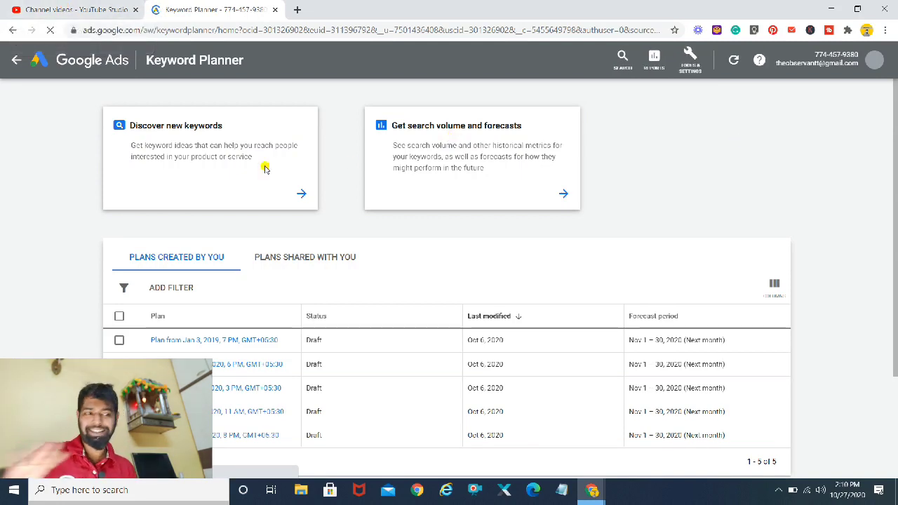
pyautogui.click(303, 196)
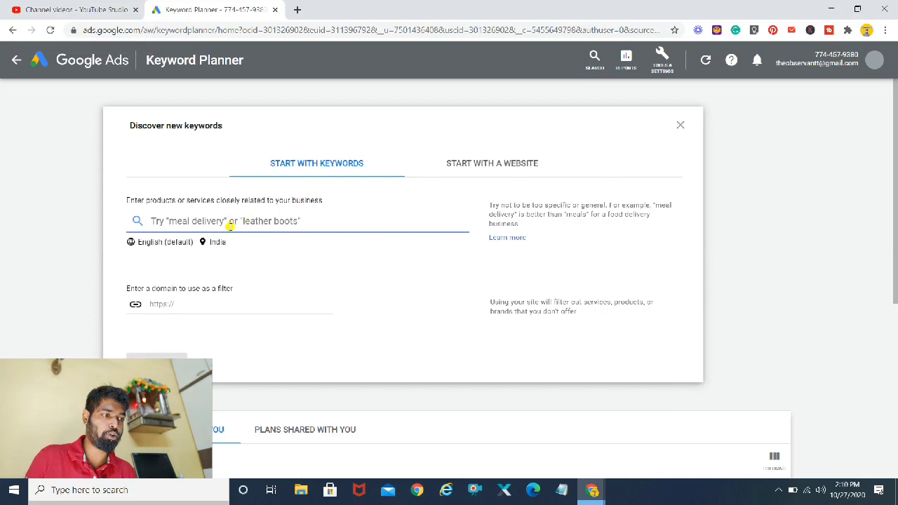
pyautogui.write('buy ')
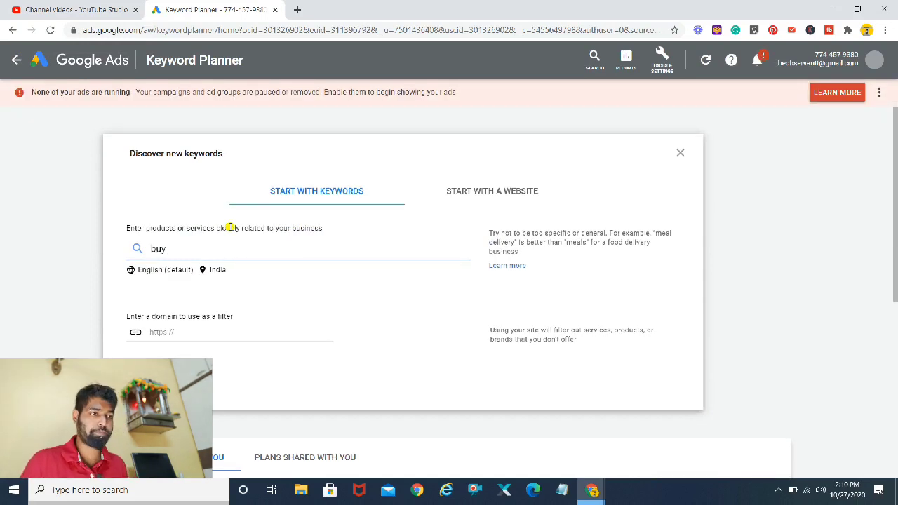
pyautogui.write('me a coffee')
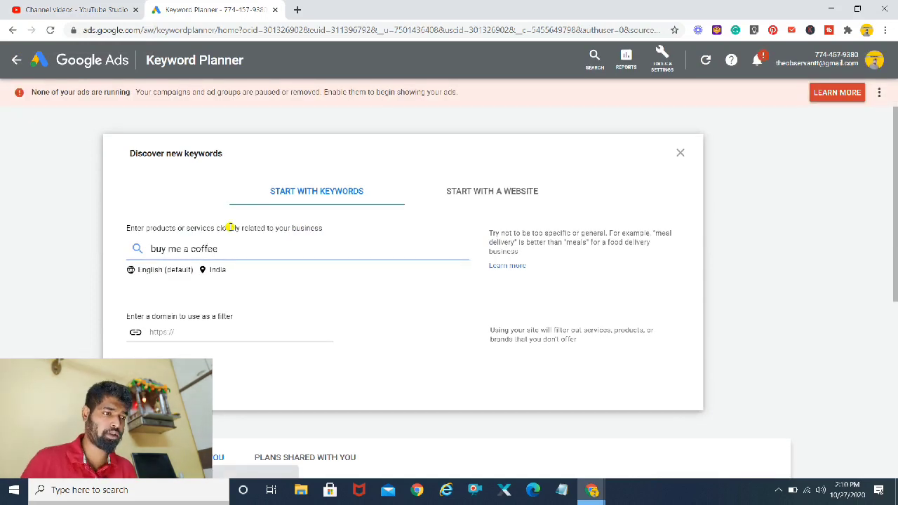
pyautogui.press('Return')
pyautogui.write('buy')
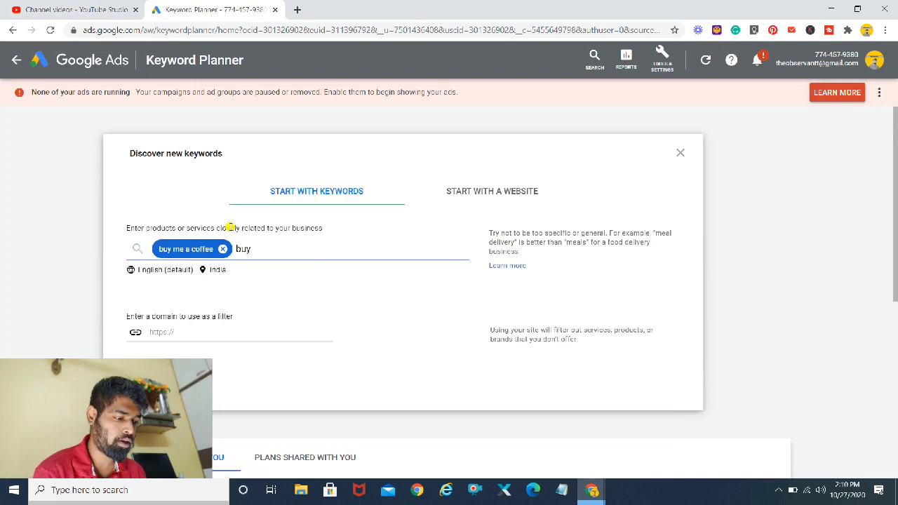
pyautogui.write('meacoffee')
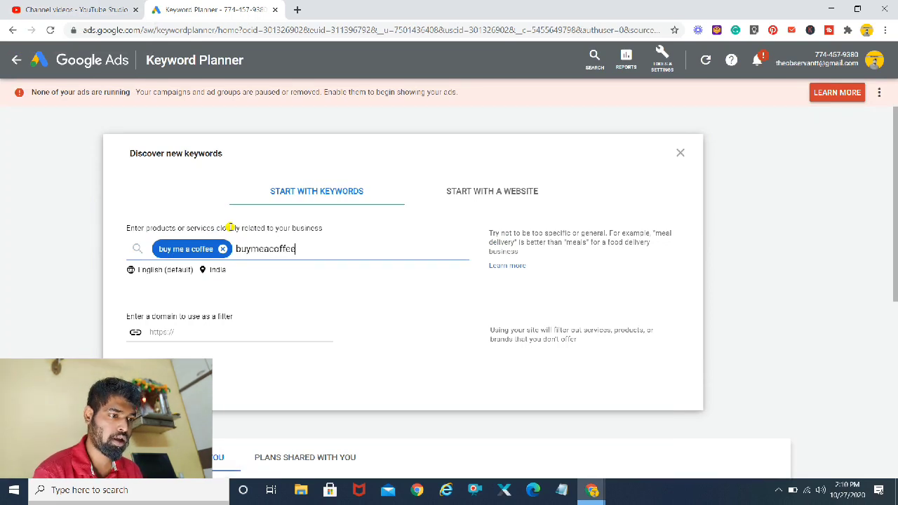
pyautogui.press('Return')
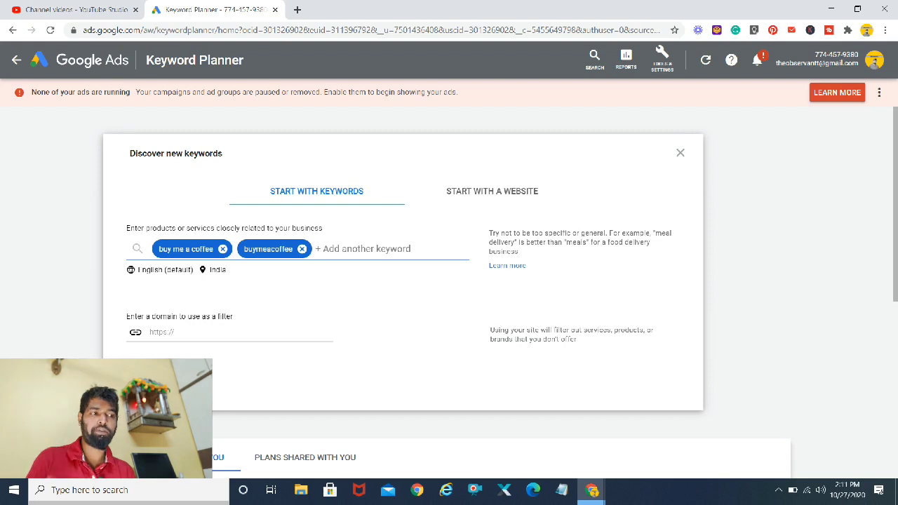
pyautogui.press('Return')
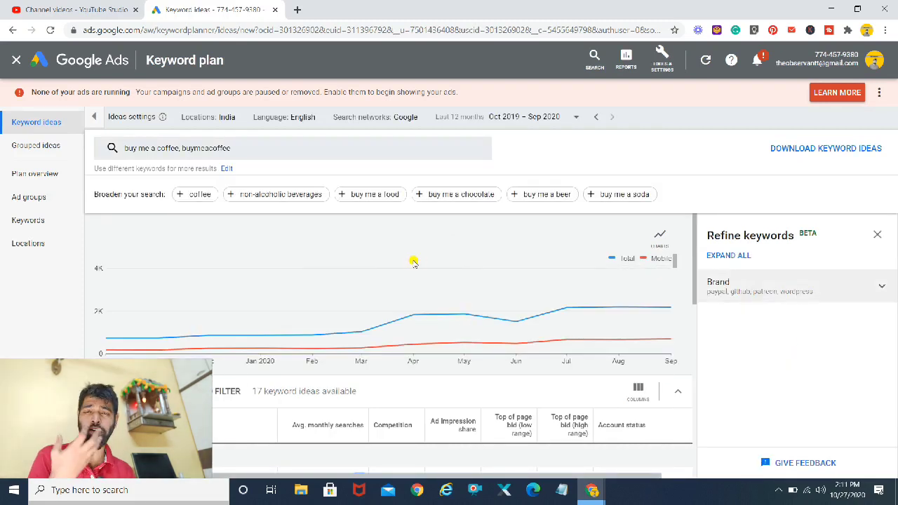
# Remove India from the targeted locations and save, so the keyword ideas cover all locations
pyautogui.moveTo(369, 349)
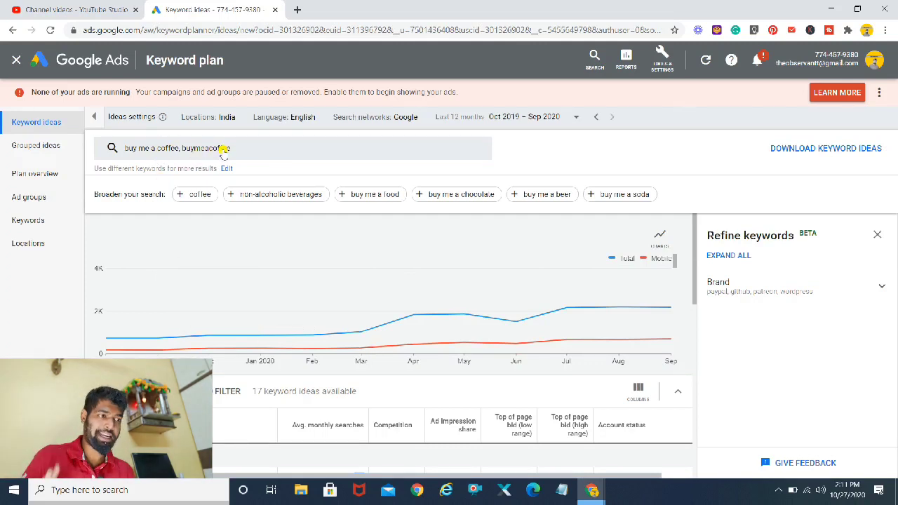
pyautogui.moveTo(413, 300)
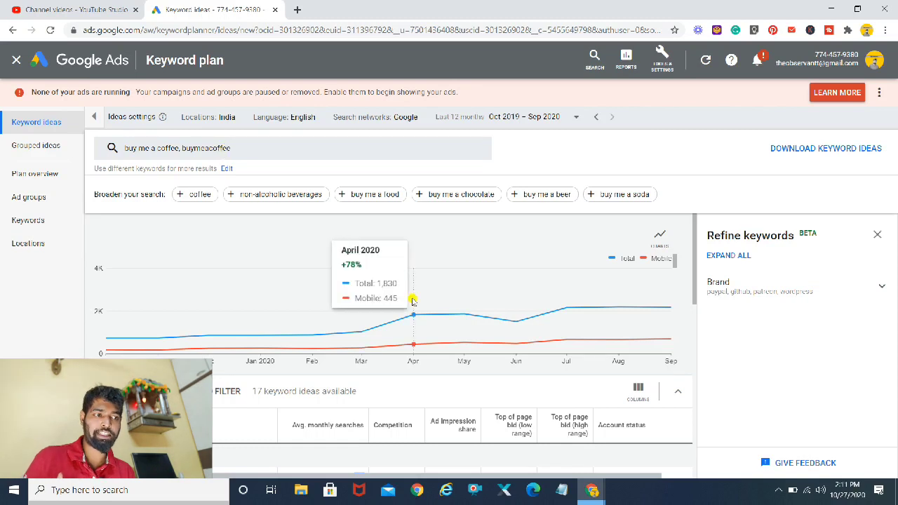
pyautogui.click(239, 121)
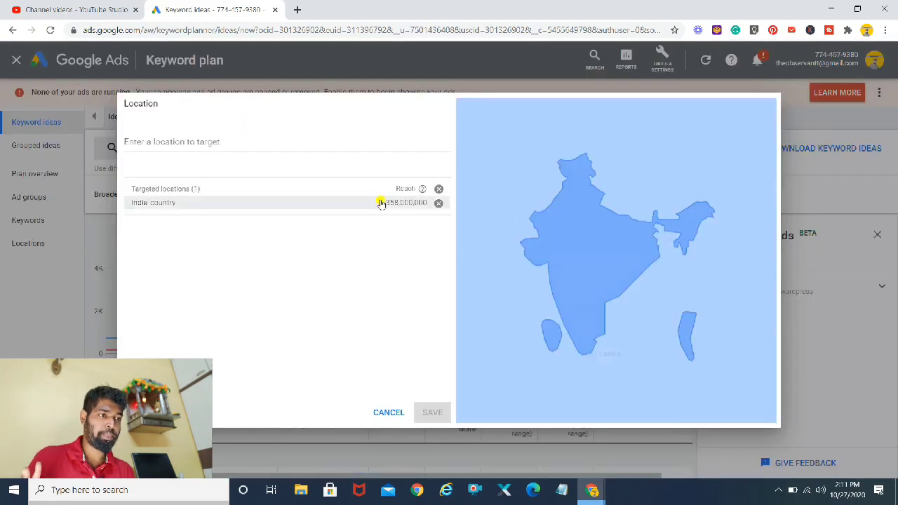
pyautogui.click(439, 203)
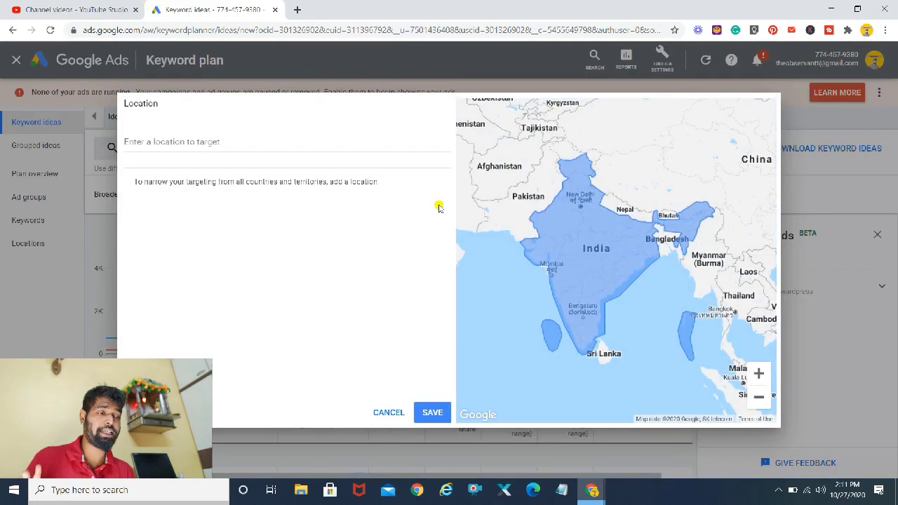
pyautogui.click(430, 414)
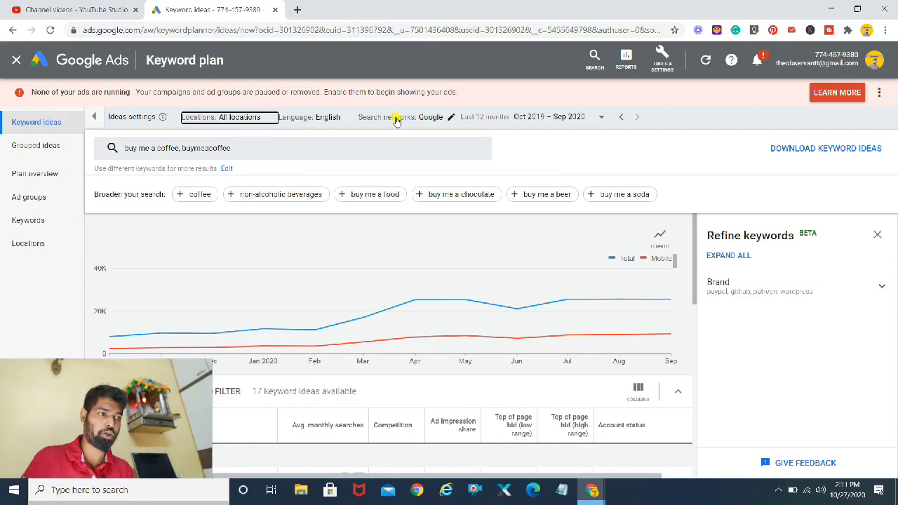
# Set the search networks to Google and search partners and limit the date range to the last month
pyautogui.click(448, 120)
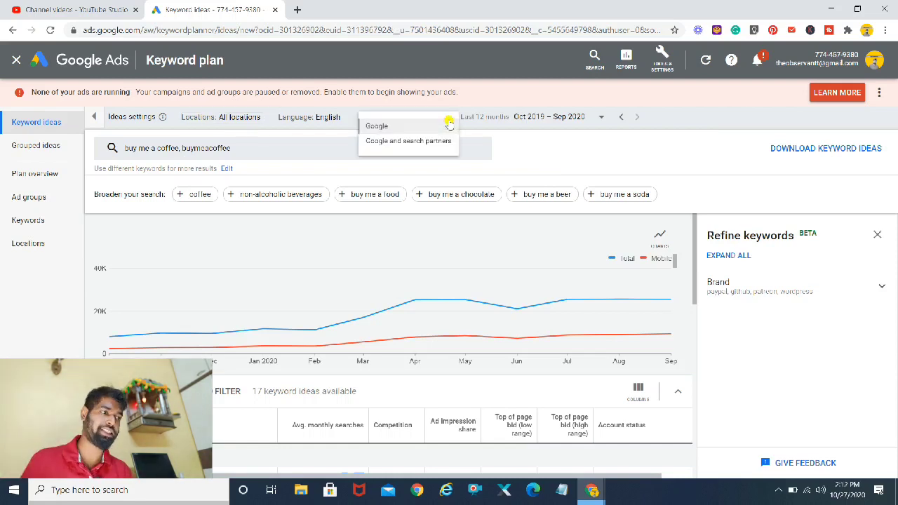
pyautogui.click(427, 149)
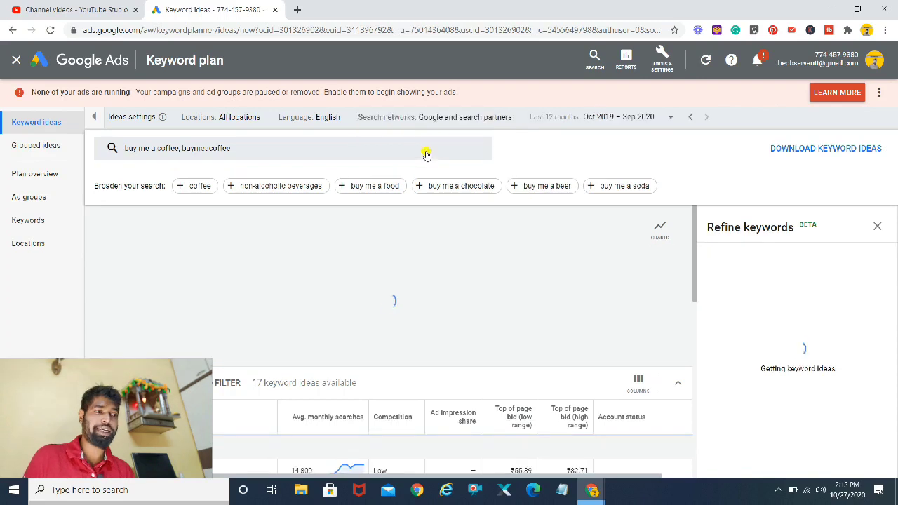
pyautogui.click(658, 121)
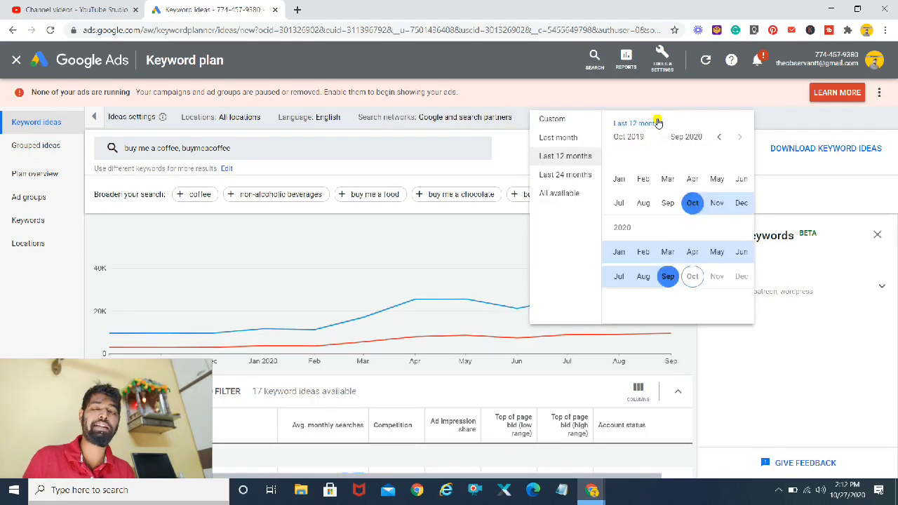
pyautogui.click(561, 141)
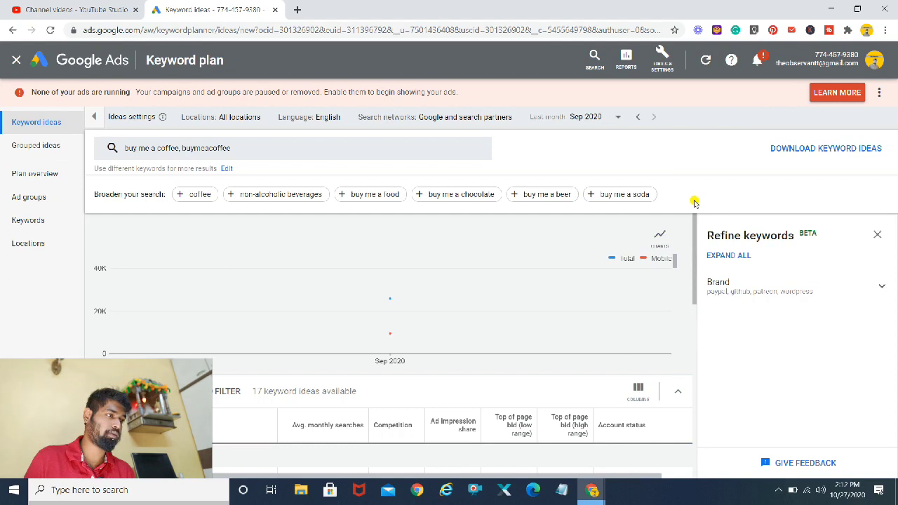
# Review the average monthly searches, competition and top-of-page bids for "buy me a coffee" and the suggested keyword ideas
pyautogui.moveTo(692, 236); pyautogui.dragTo(694, 313)
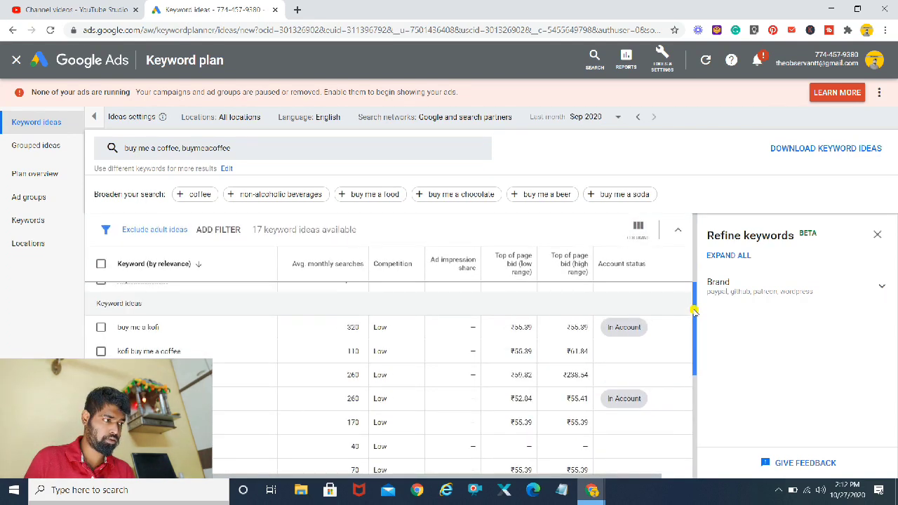
pyautogui.scroll(3, 694, 311)
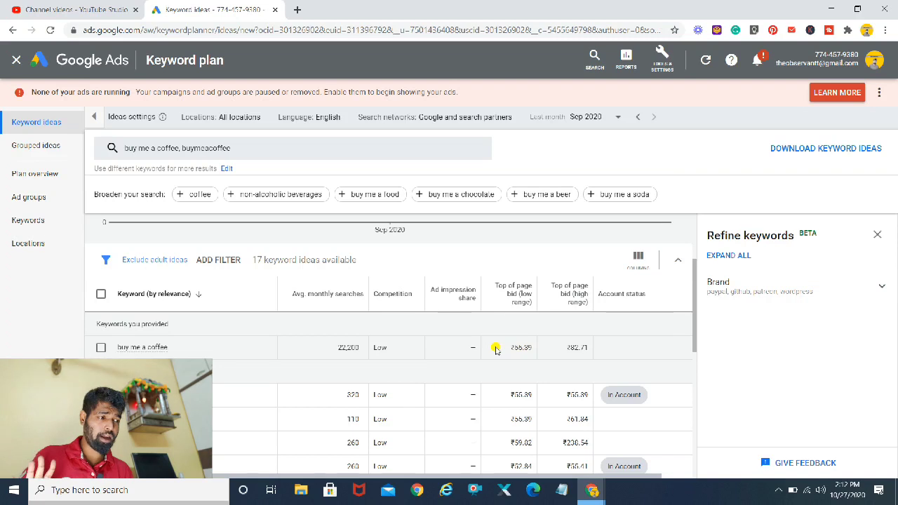
pyautogui.press('Tab')
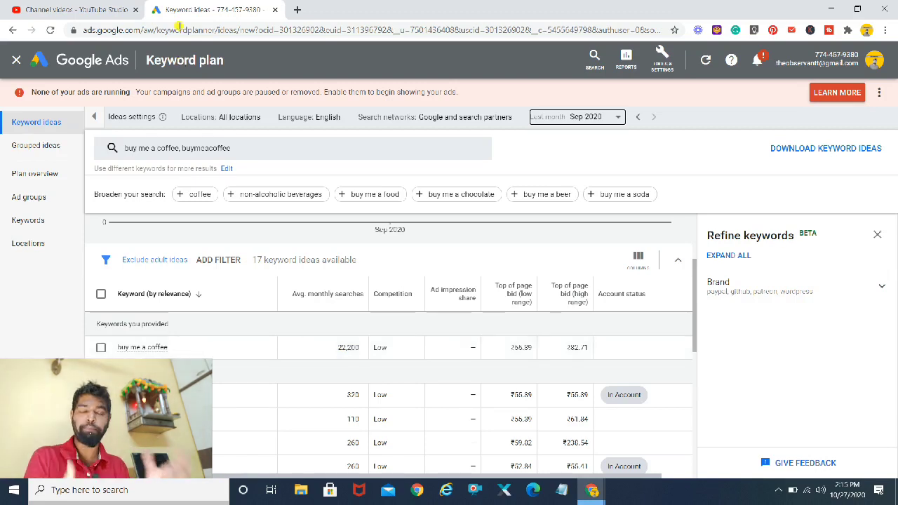
# Reload the channel videos in YouTube Studio and open the details of the "How To Create Your Buy Me a Coffee Page" video
pyautogui.click(94, 10)
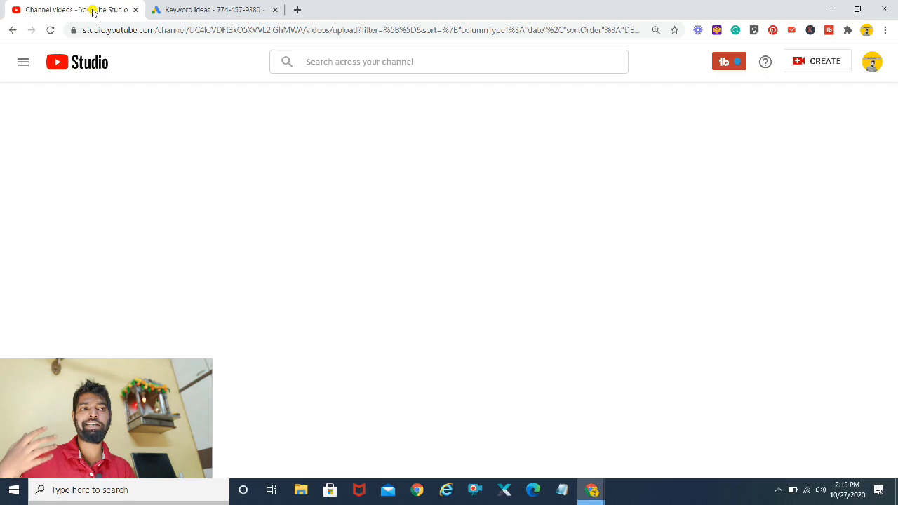
pyautogui.click(50, 30)
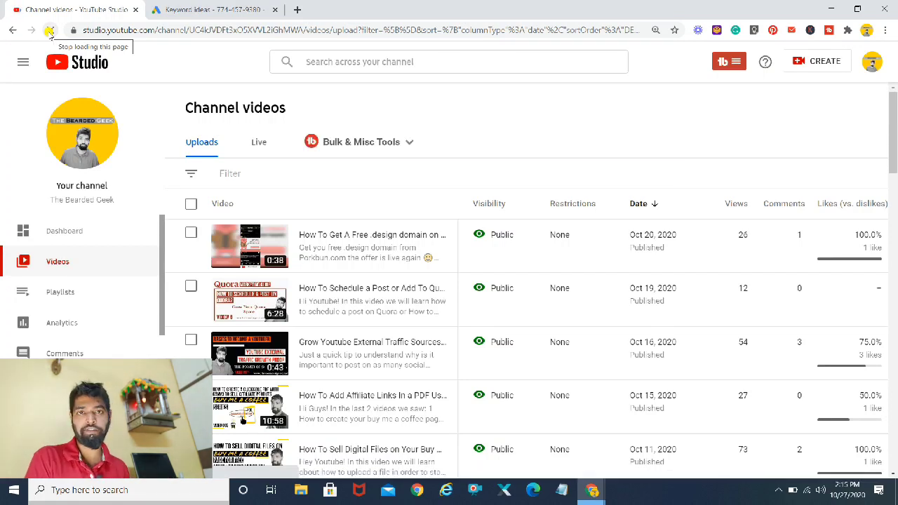
pyautogui.click(48, 31)
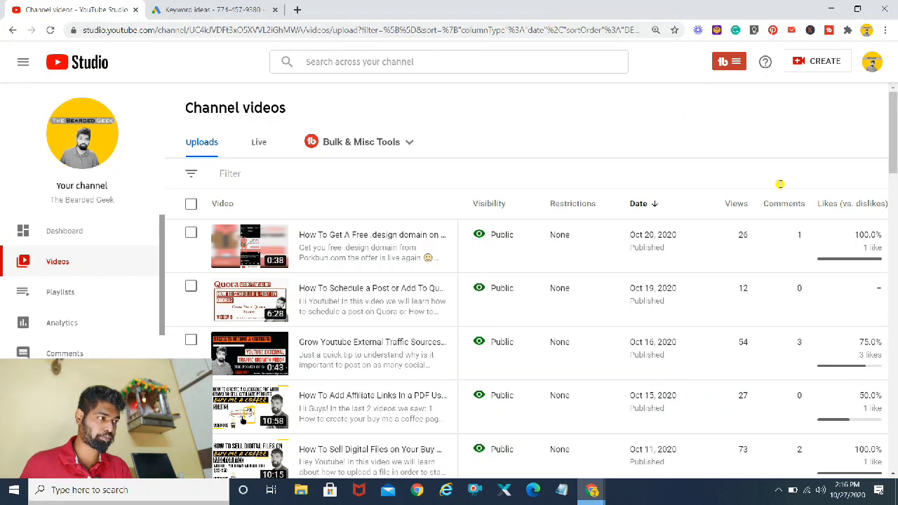
pyautogui.scroll(-3, 895, 186)
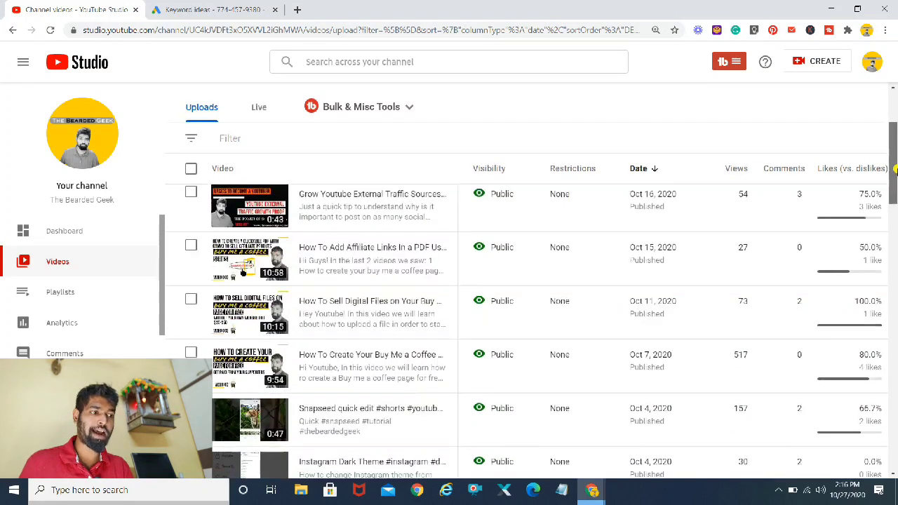
pyautogui.moveTo(344, 285)
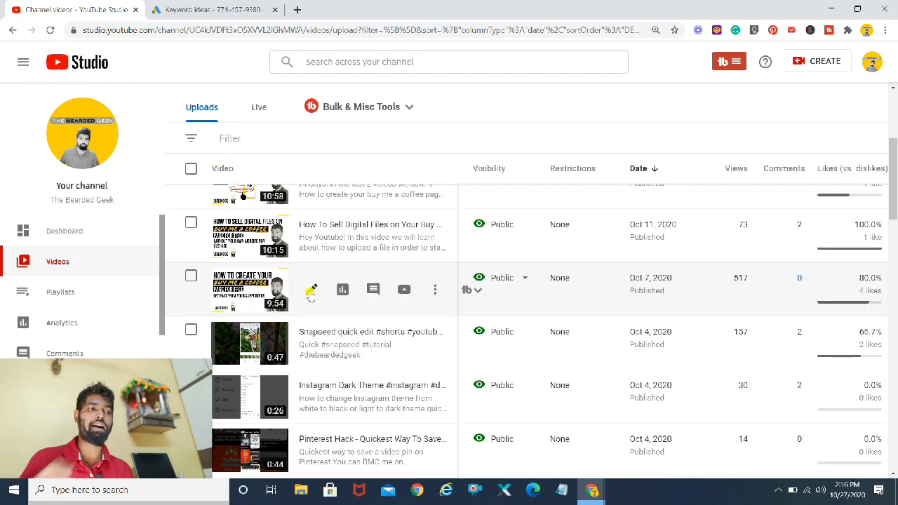
pyautogui.click(309, 292)
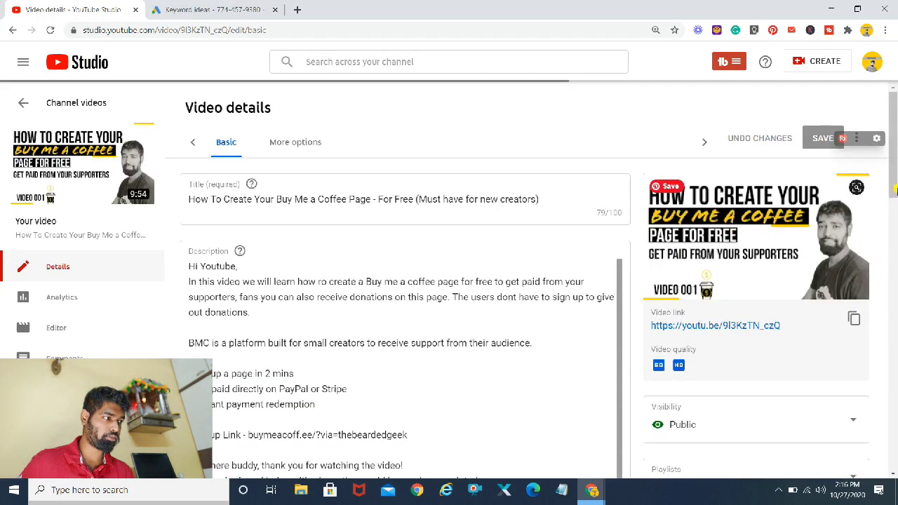
# Review the tags and their search rankings in the video's details, and return to the channel videos list
pyautogui.scroll(-1, 896, 184)
pyautogui.moveTo(897, 184); pyautogui.dragTo(896, 376)
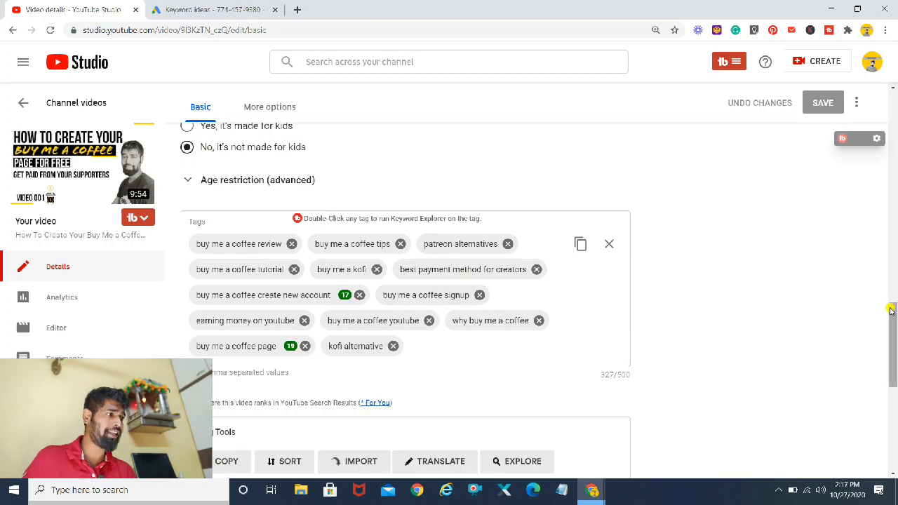
pyautogui.moveTo(890, 309); pyautogui.dragTo(891, 95)
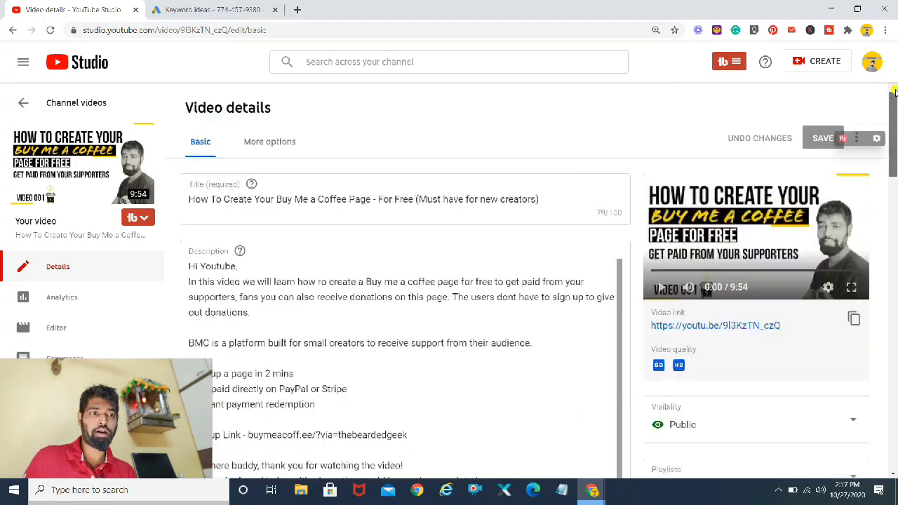
pyautogui.click(21, 105)
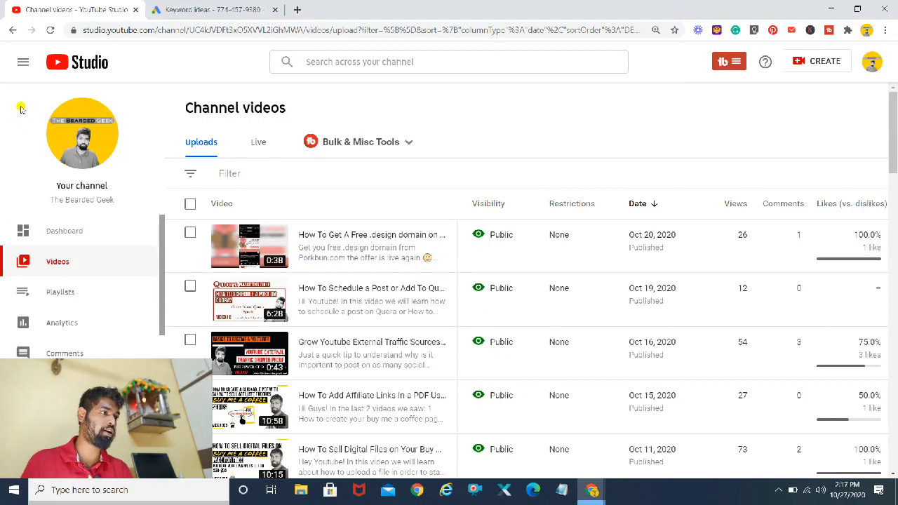
# Launch TubeBuddy's Keyword Explorer and explore the keyword "how to use gif in emails"
pyautogui.click(721, 63)
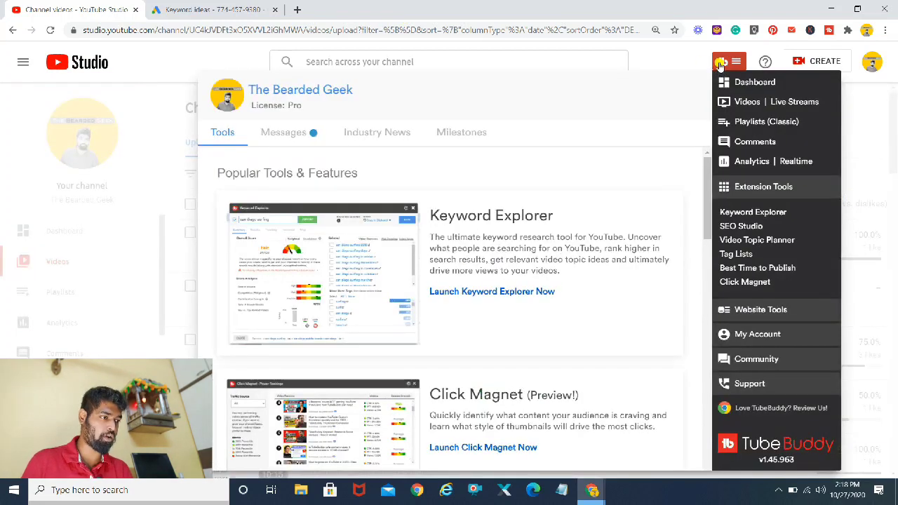
pyautogui.click(502, 294)
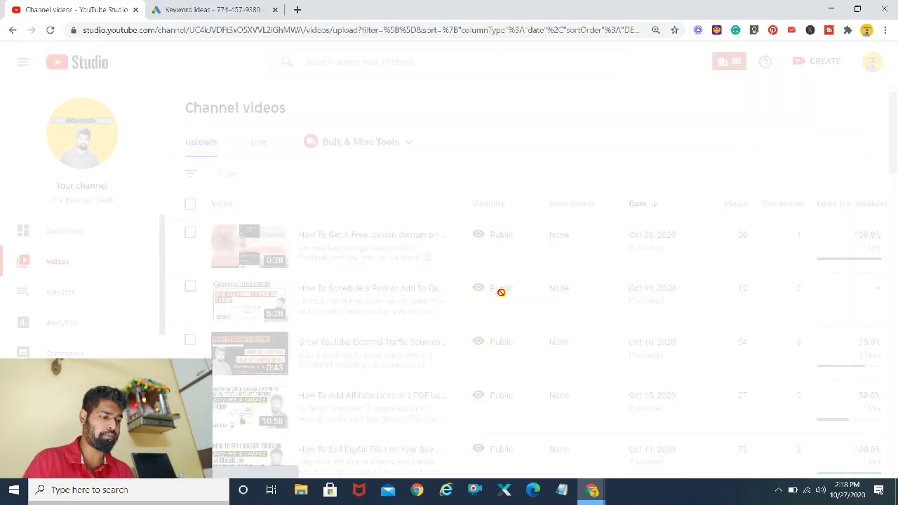
pyautogui.write('h')
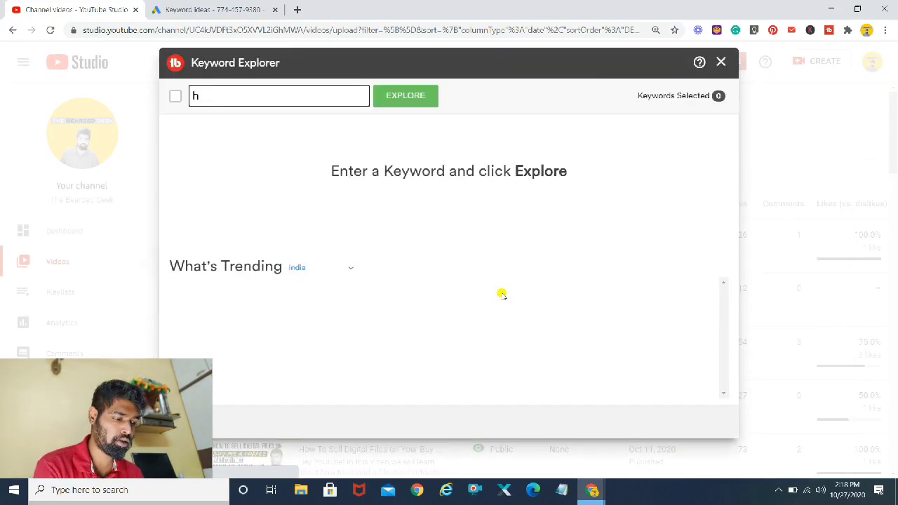
pyautogui.write('ow to use gif in emails')
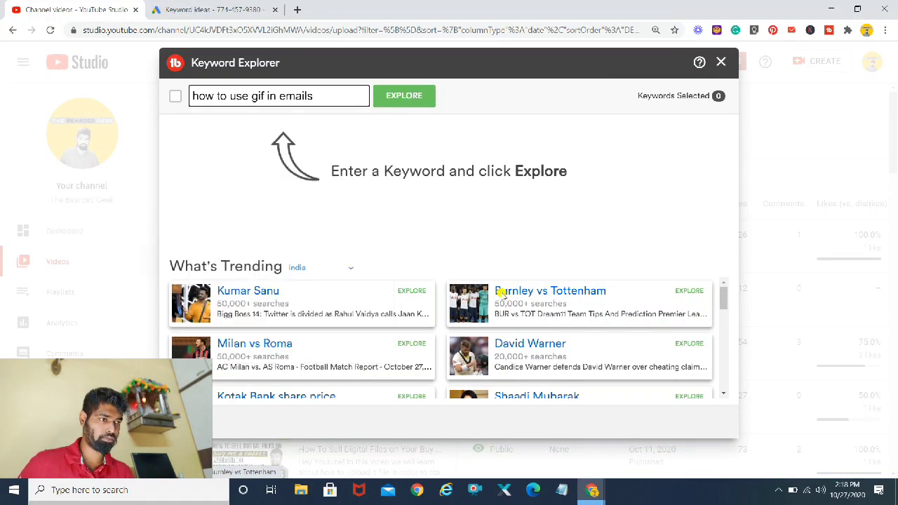
pyautogui.press('Return')
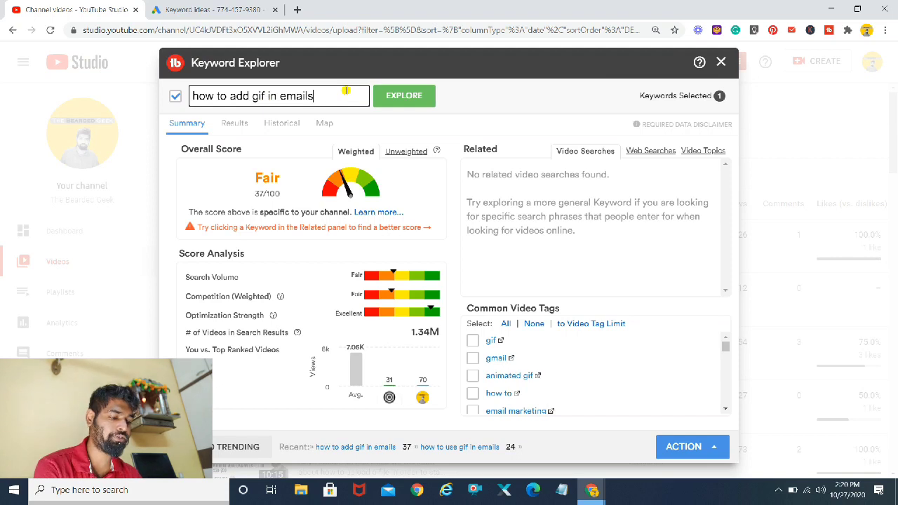
# Explore "how to use gif in emails" again for comparison, and explore the variant "how to use gif in email"
pyautogui.tripleClick(346, 90)
pyautogui.write('how to use gif in emails')
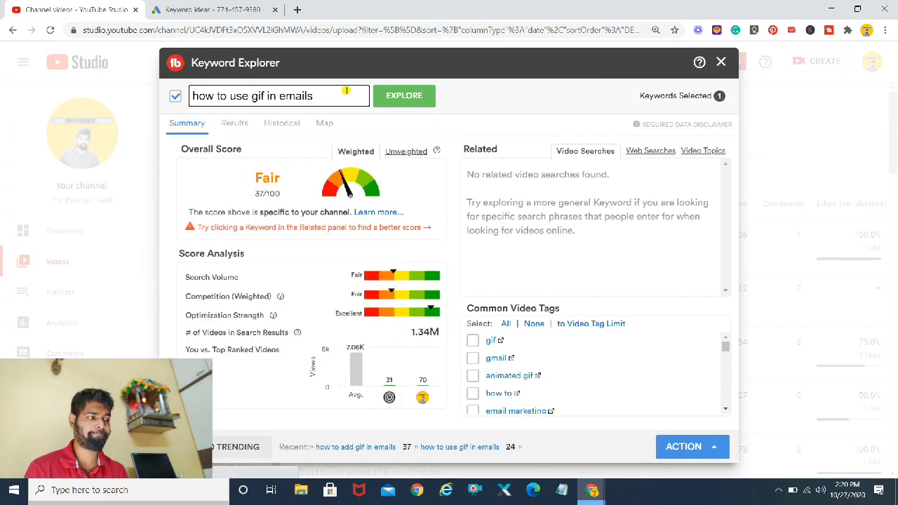
pyautogui.press('Return')
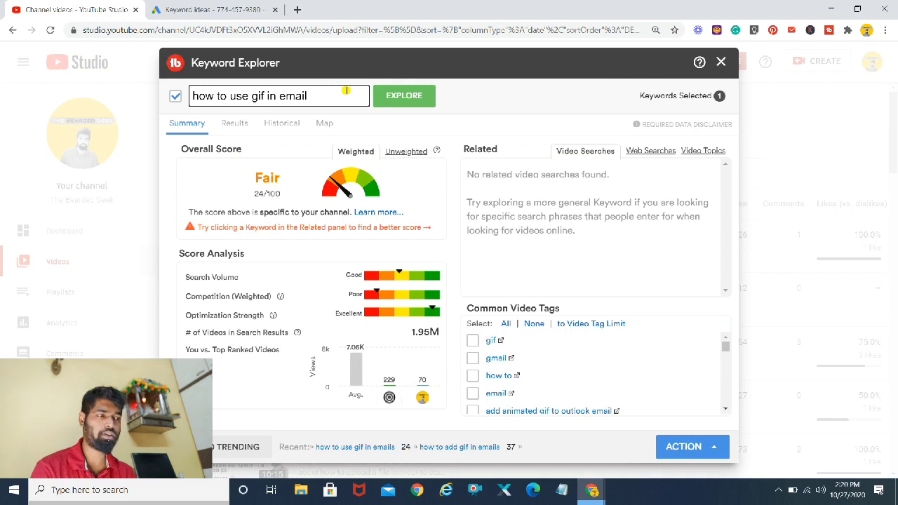
pyautogui.press('Return')
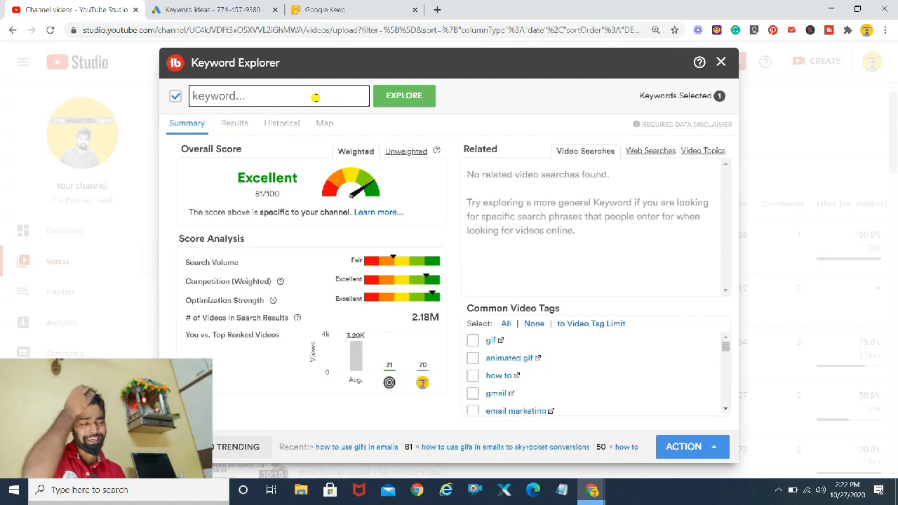
# Explore the keyword "how to use gifs in emails" and examine its score analysis and the view comparison with top ranked videos
pyautogui.click(316, 98)
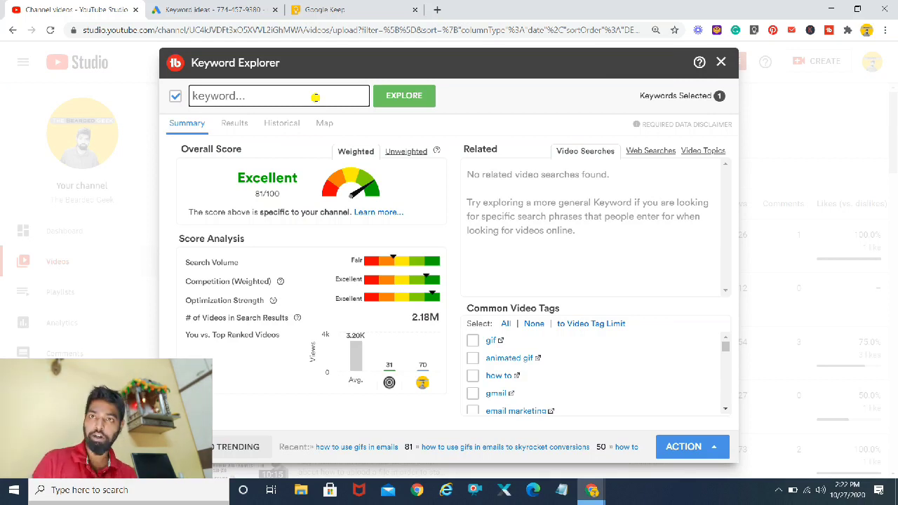
pyautogui.write('how to use gifs in email')
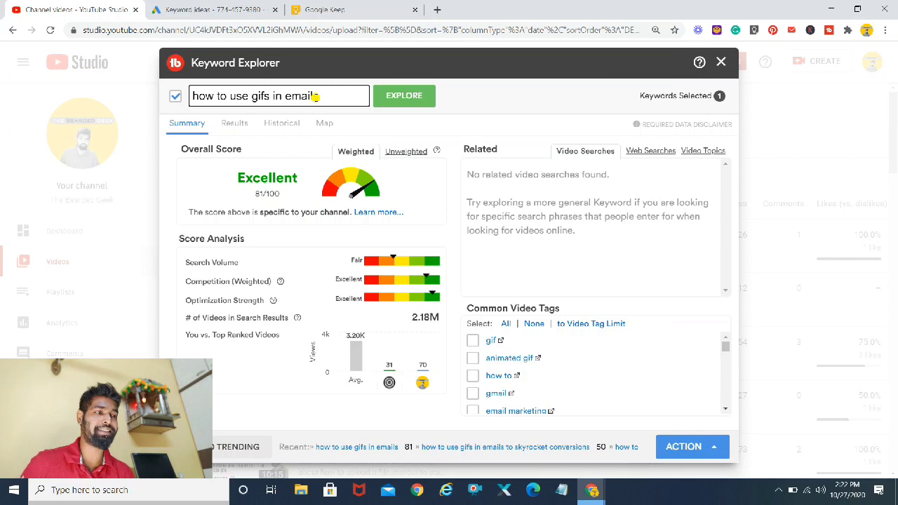
pyautogui.press('Return')
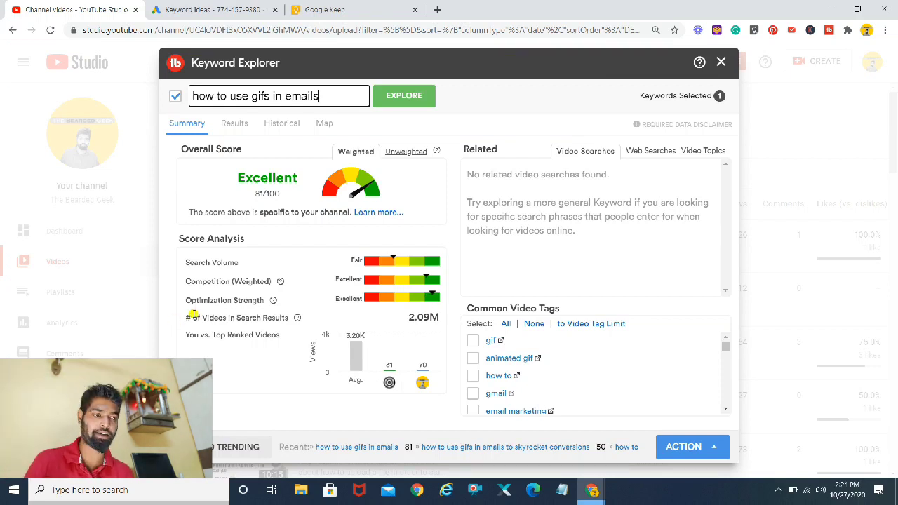
pyautogui.moveTo(275, 302)
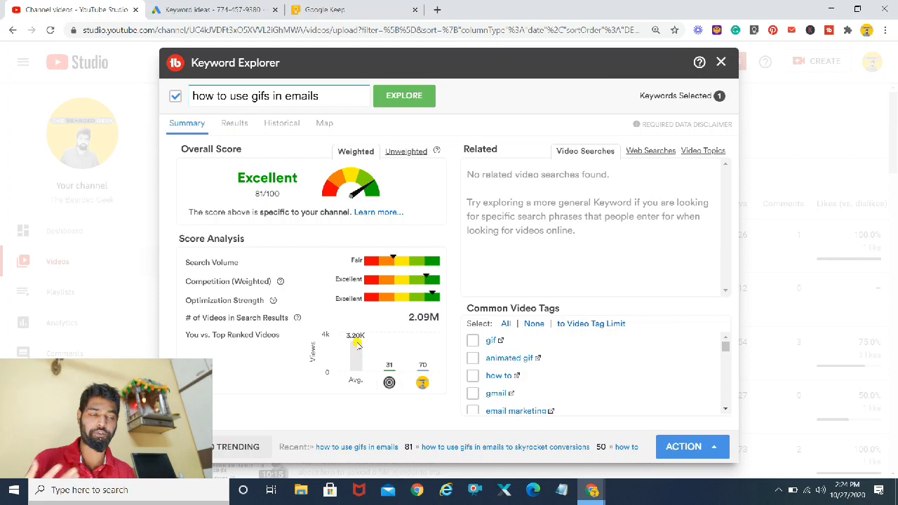
pyautogui.moveTo(386, 372)
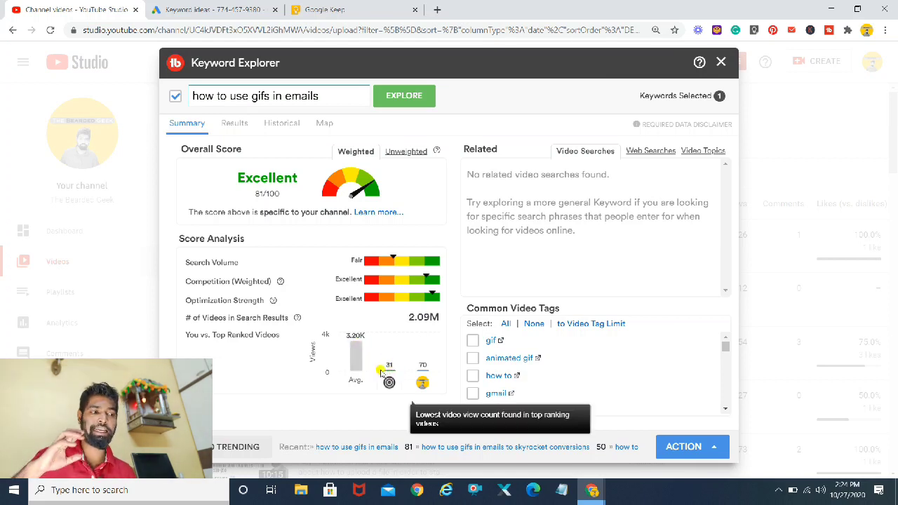